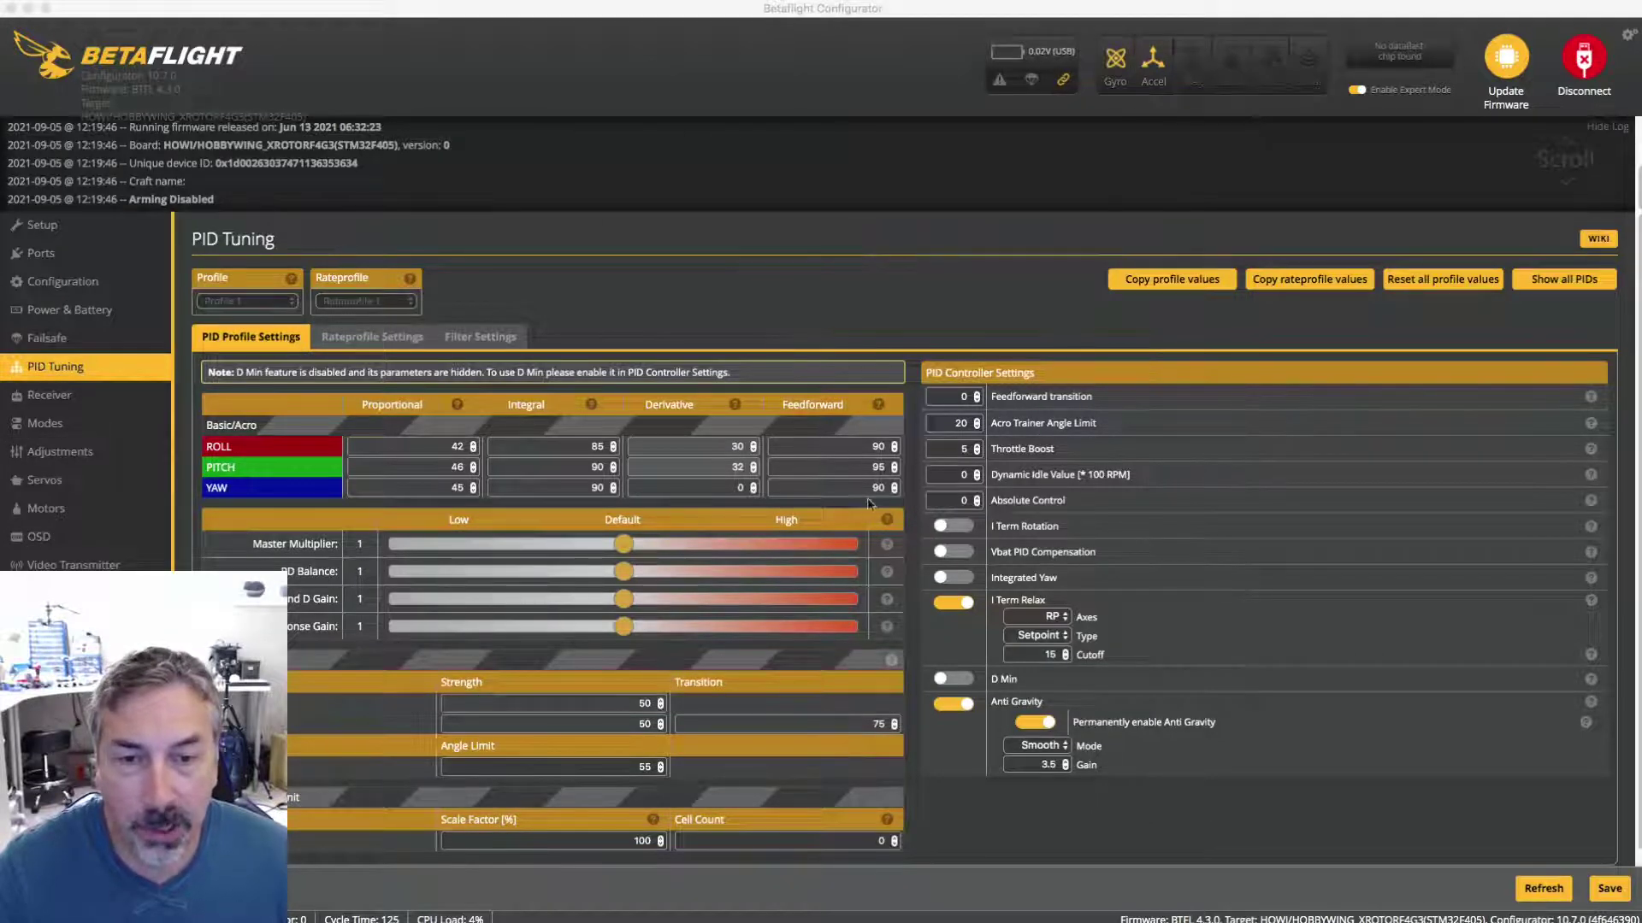
Step: Set the Betaflight feedforward response gain to 0.5 and Feedforward transition to 1
click(621, 630)
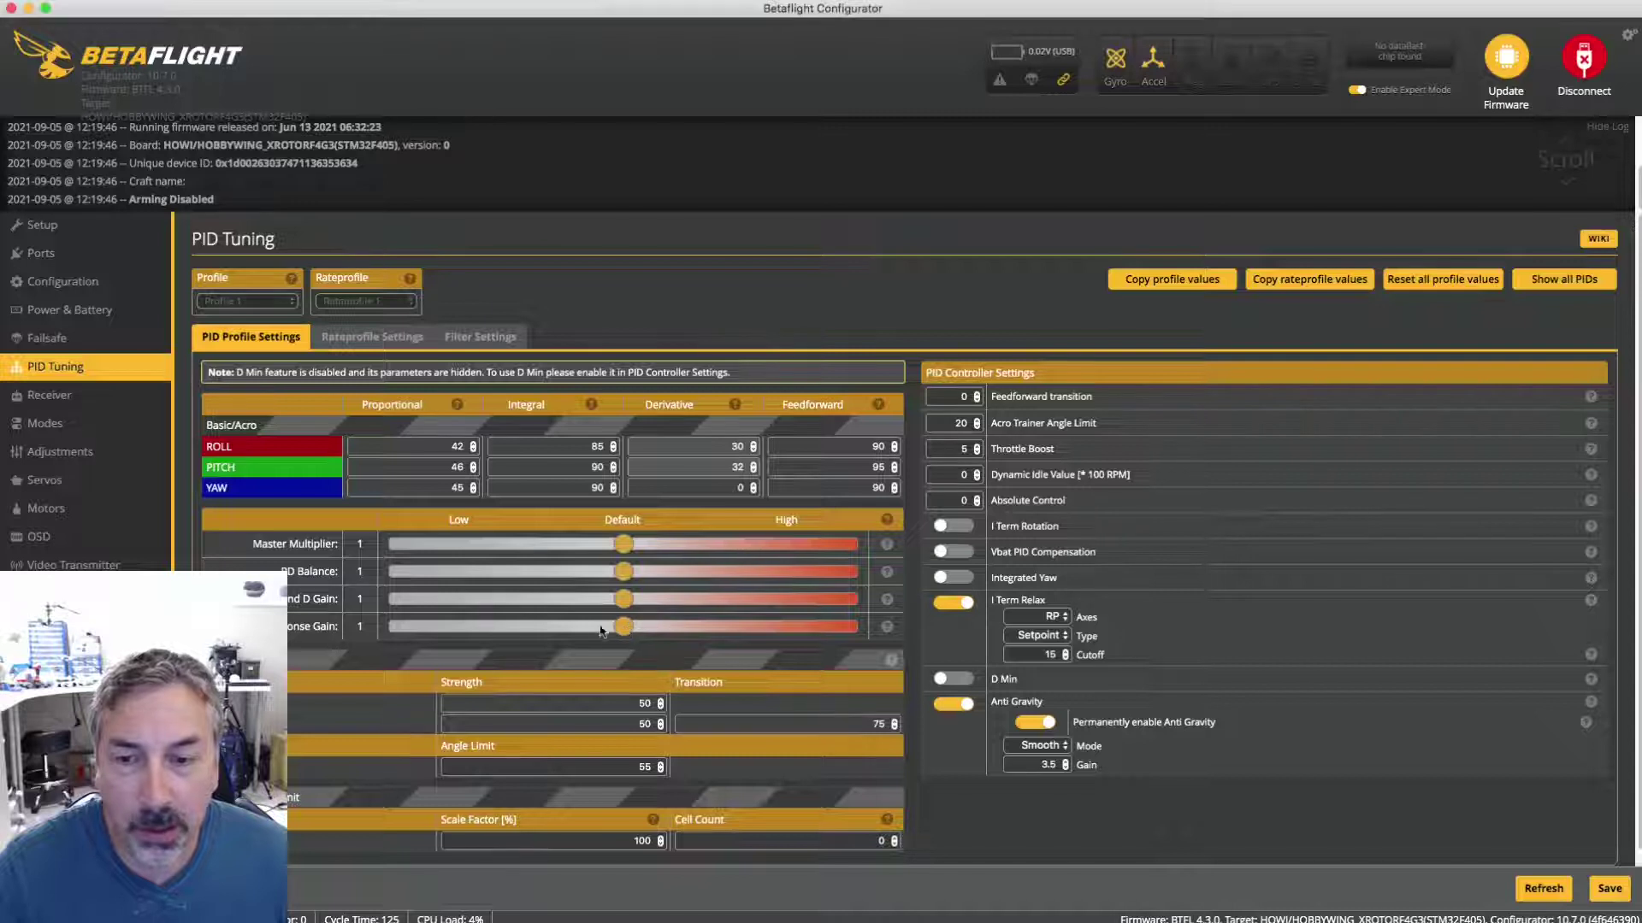
drag(558, 632, 400, 637)
double_click(964, 396)
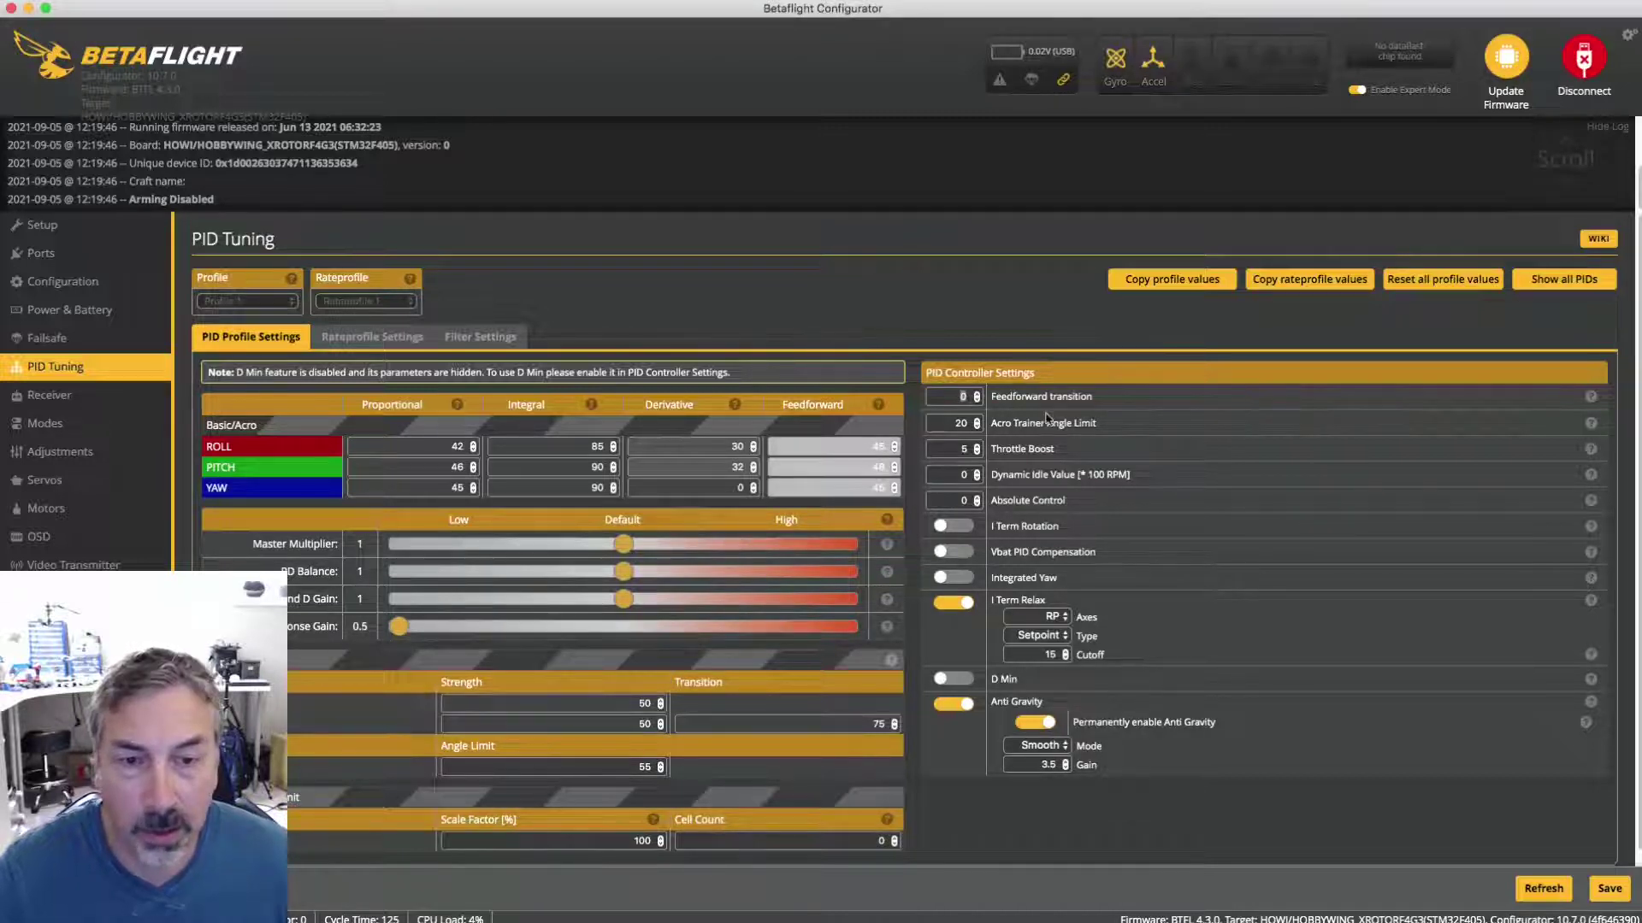
text(1)
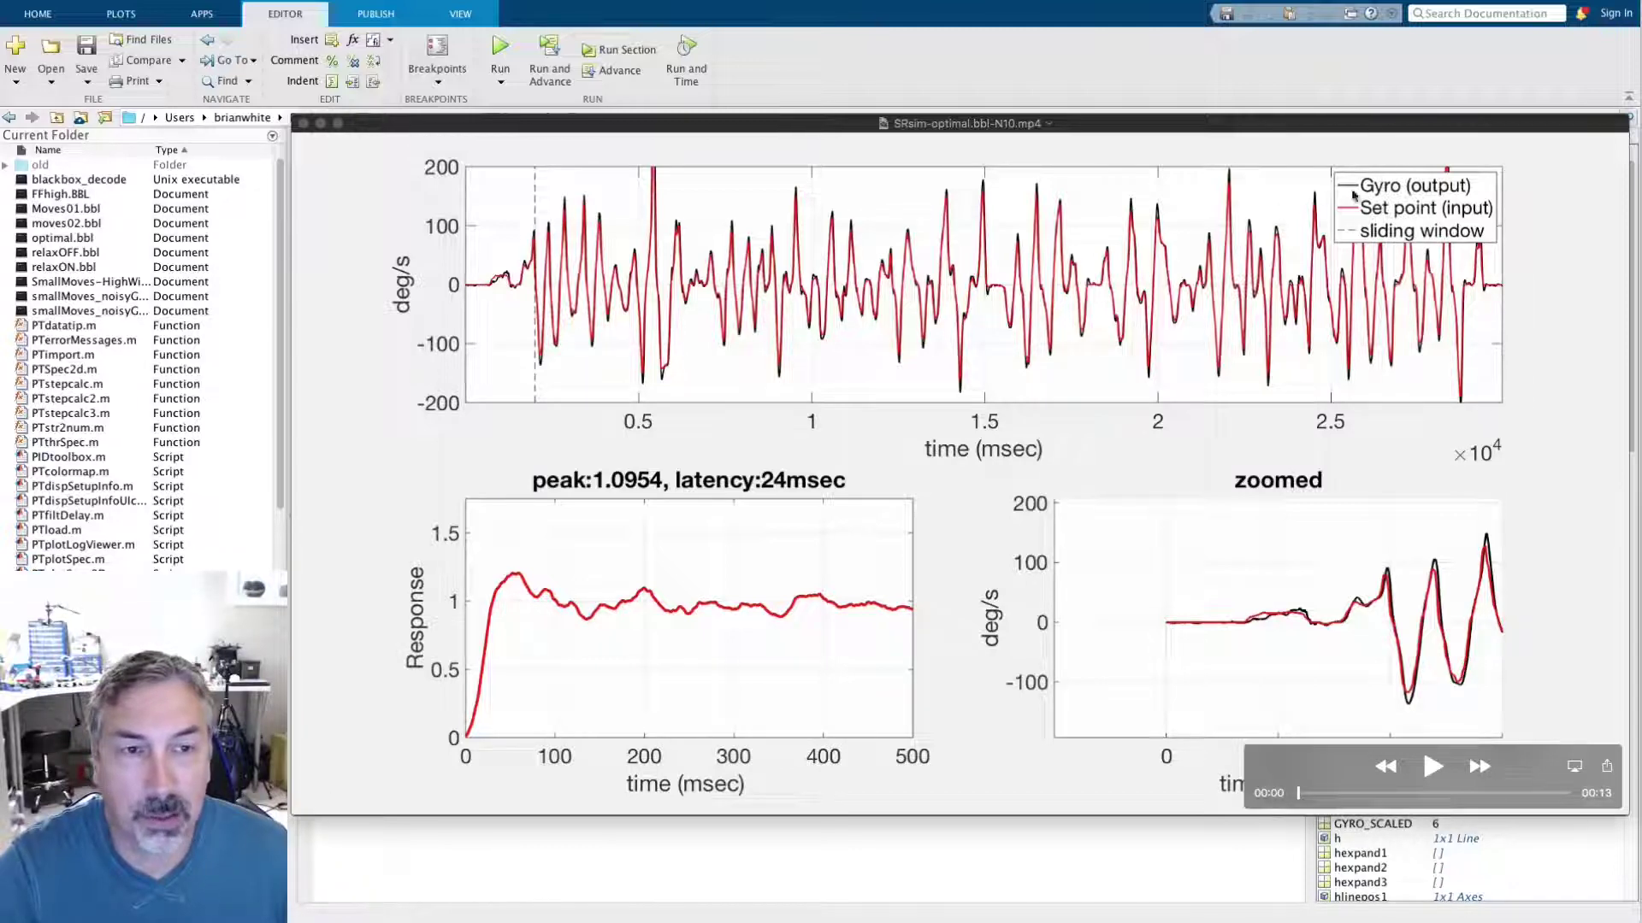
Step: Play through the SRsim-optimal step-response video and pause it a couple of seconds back
click(516, 323)
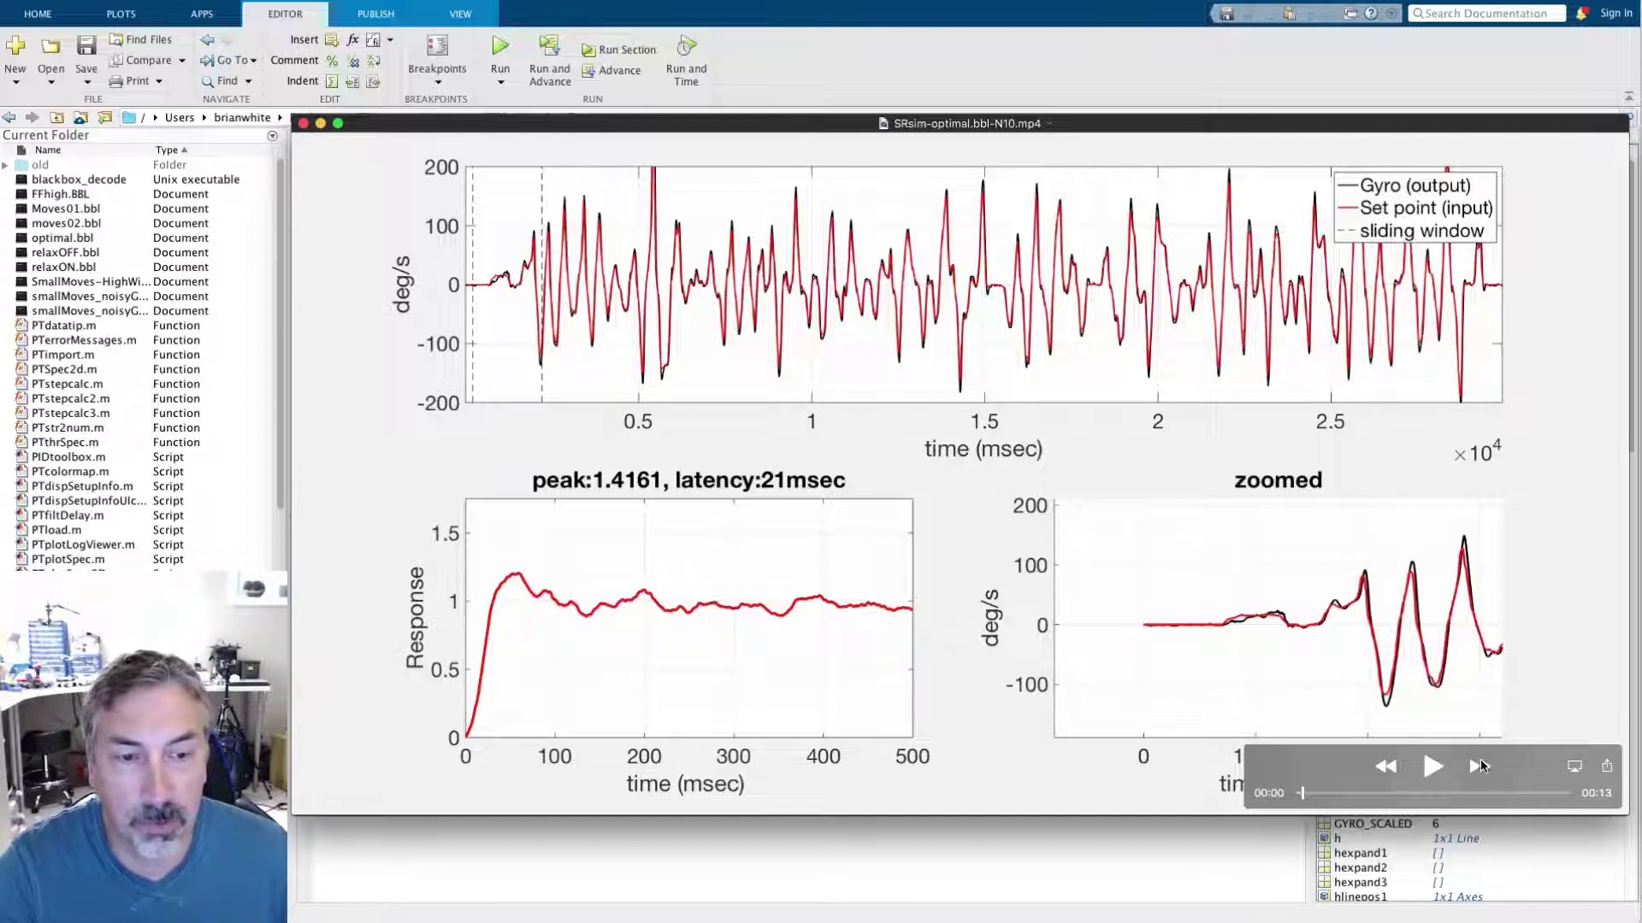
click(1435, 768)
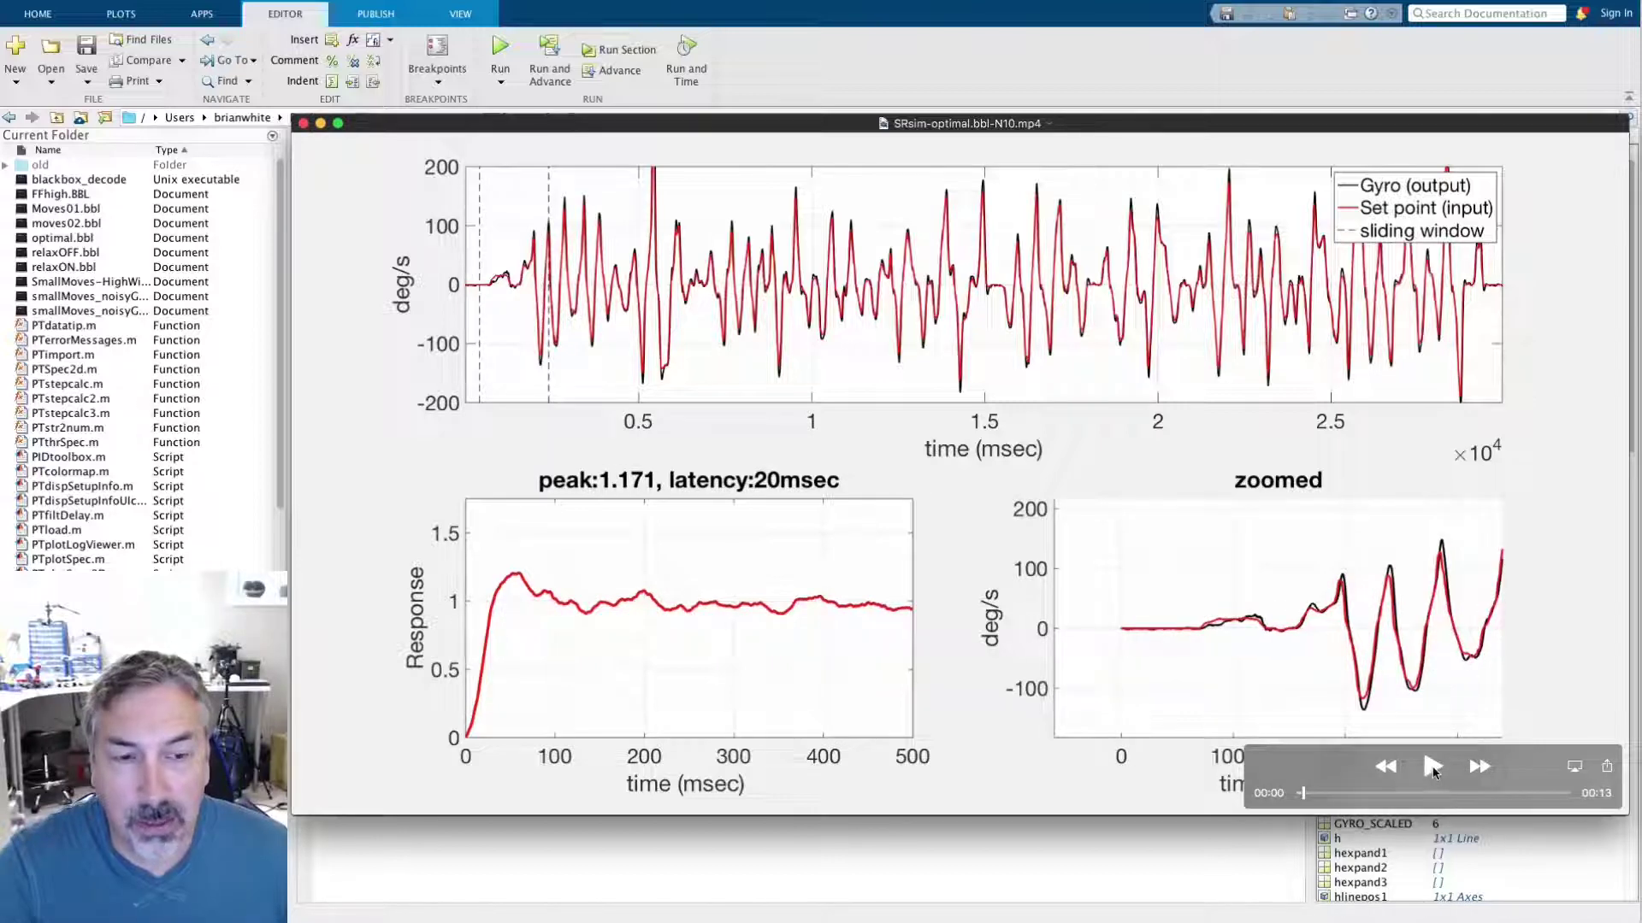
click(1433, 768)
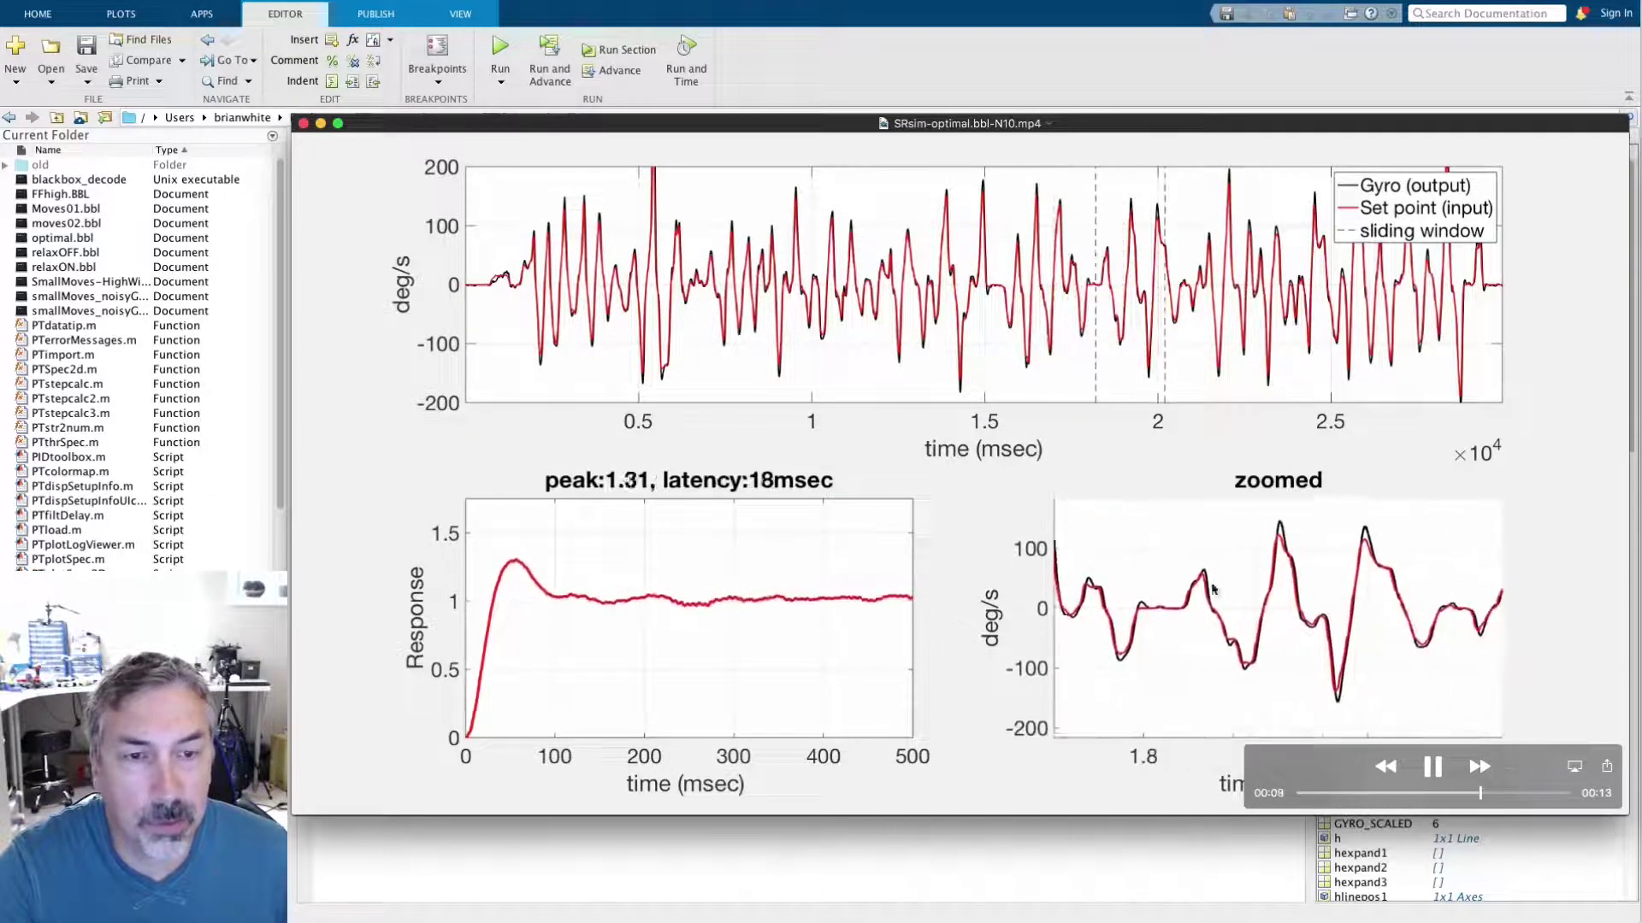
click(1440, 792)
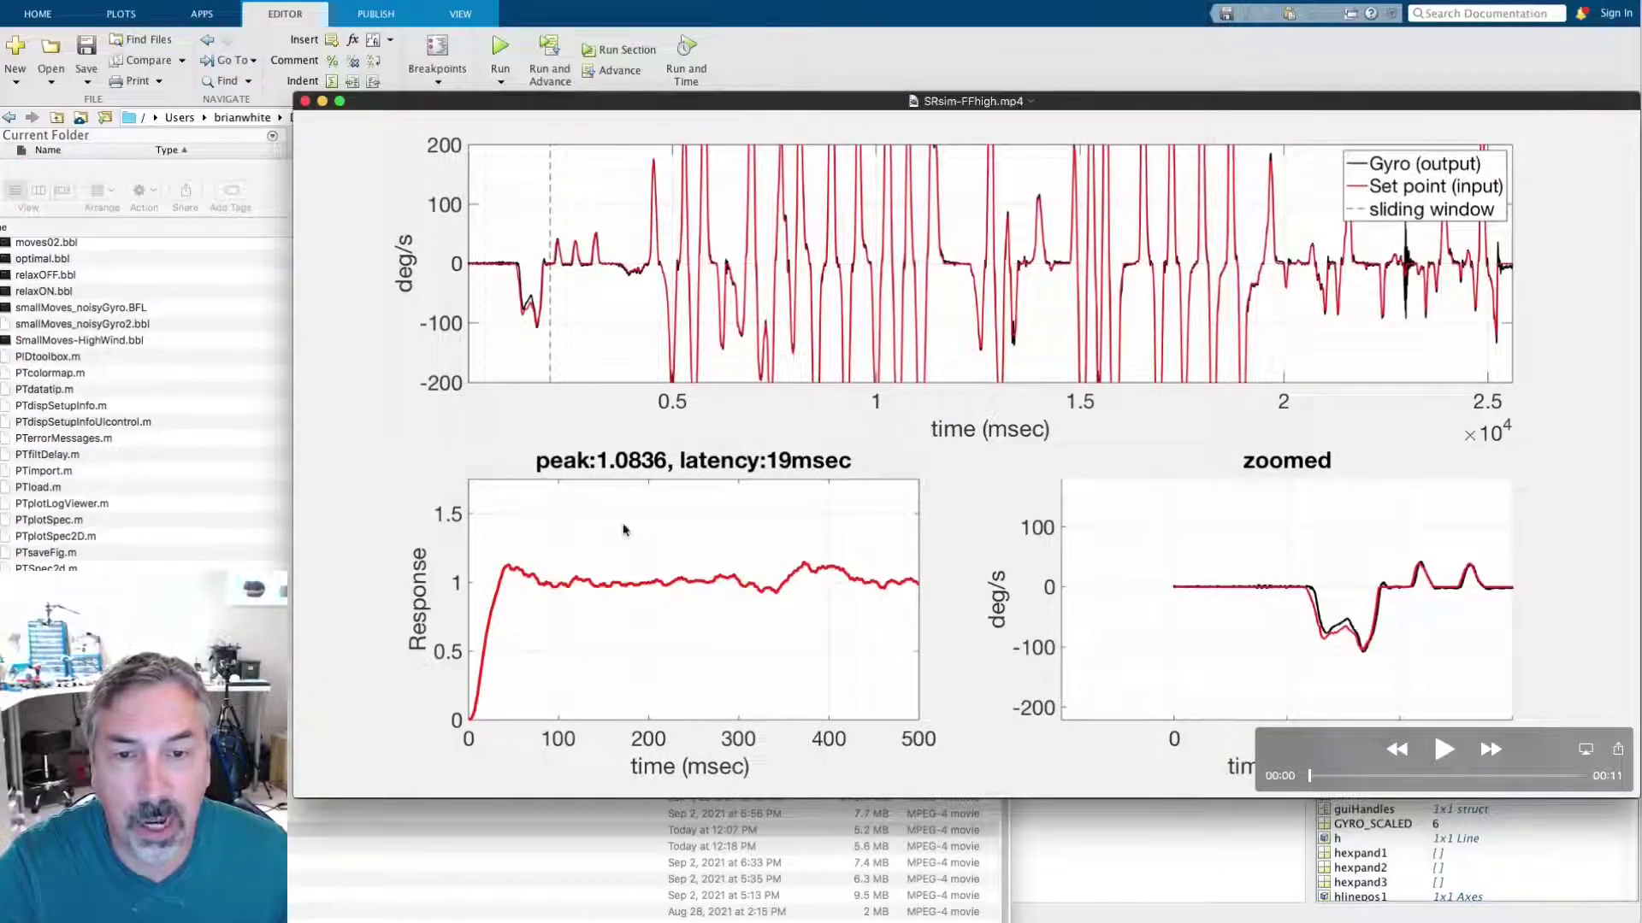
Step: Step and scrub through the FFhigh video's later moves, jumping ahead to about 8 seconds
key(Right)
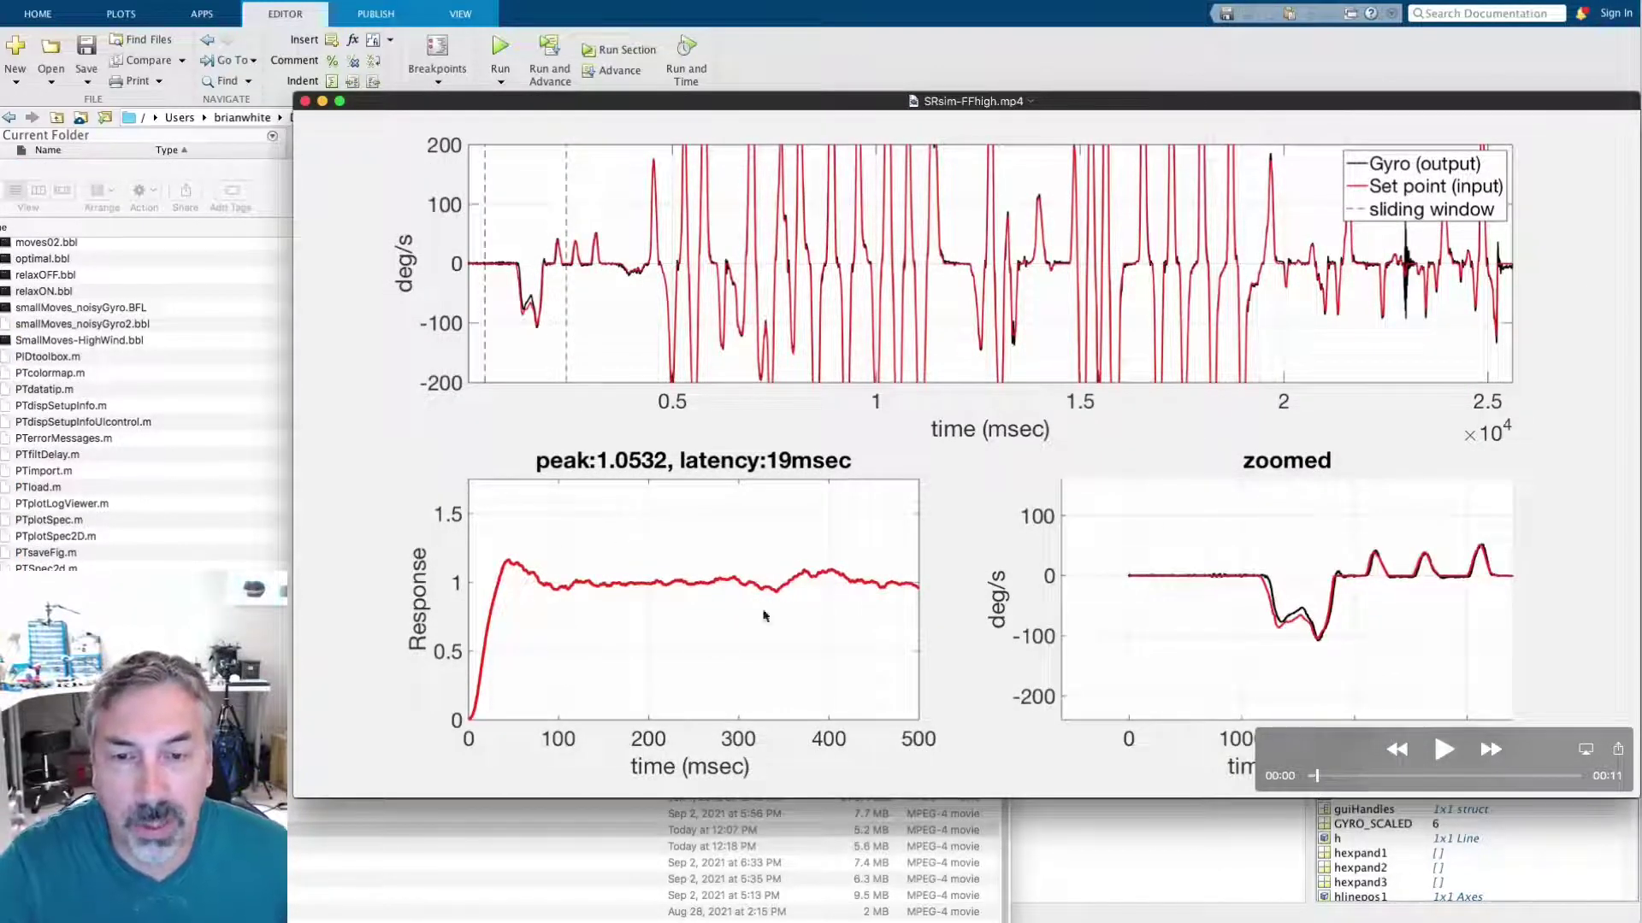
drag(1317, 775, 1403, 777)
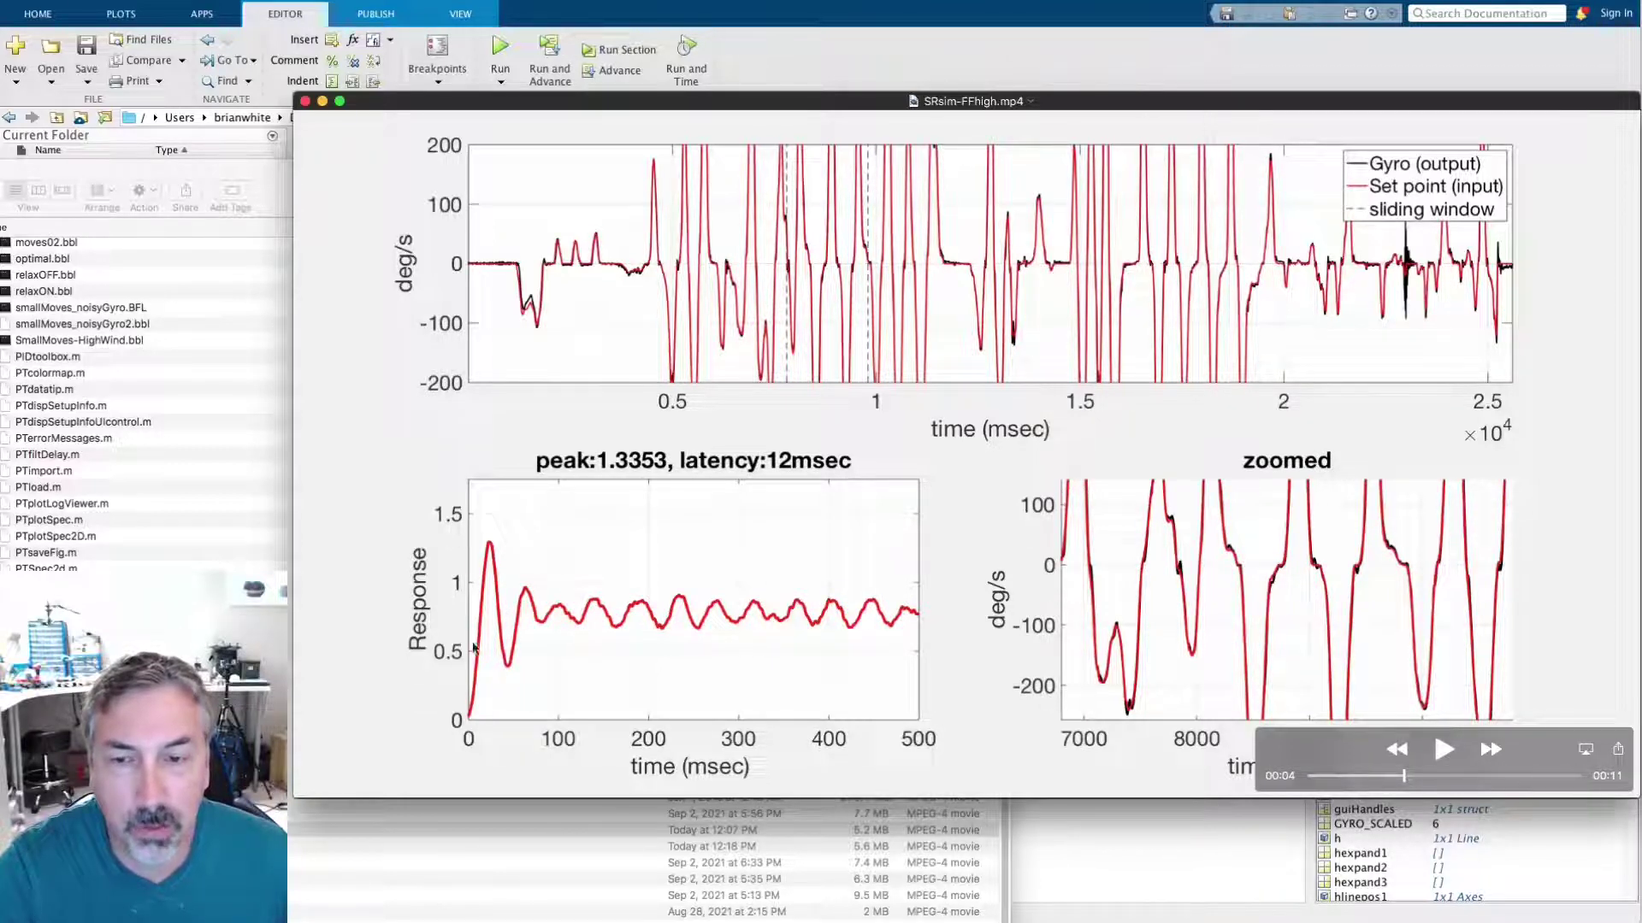
click(1504, 776)
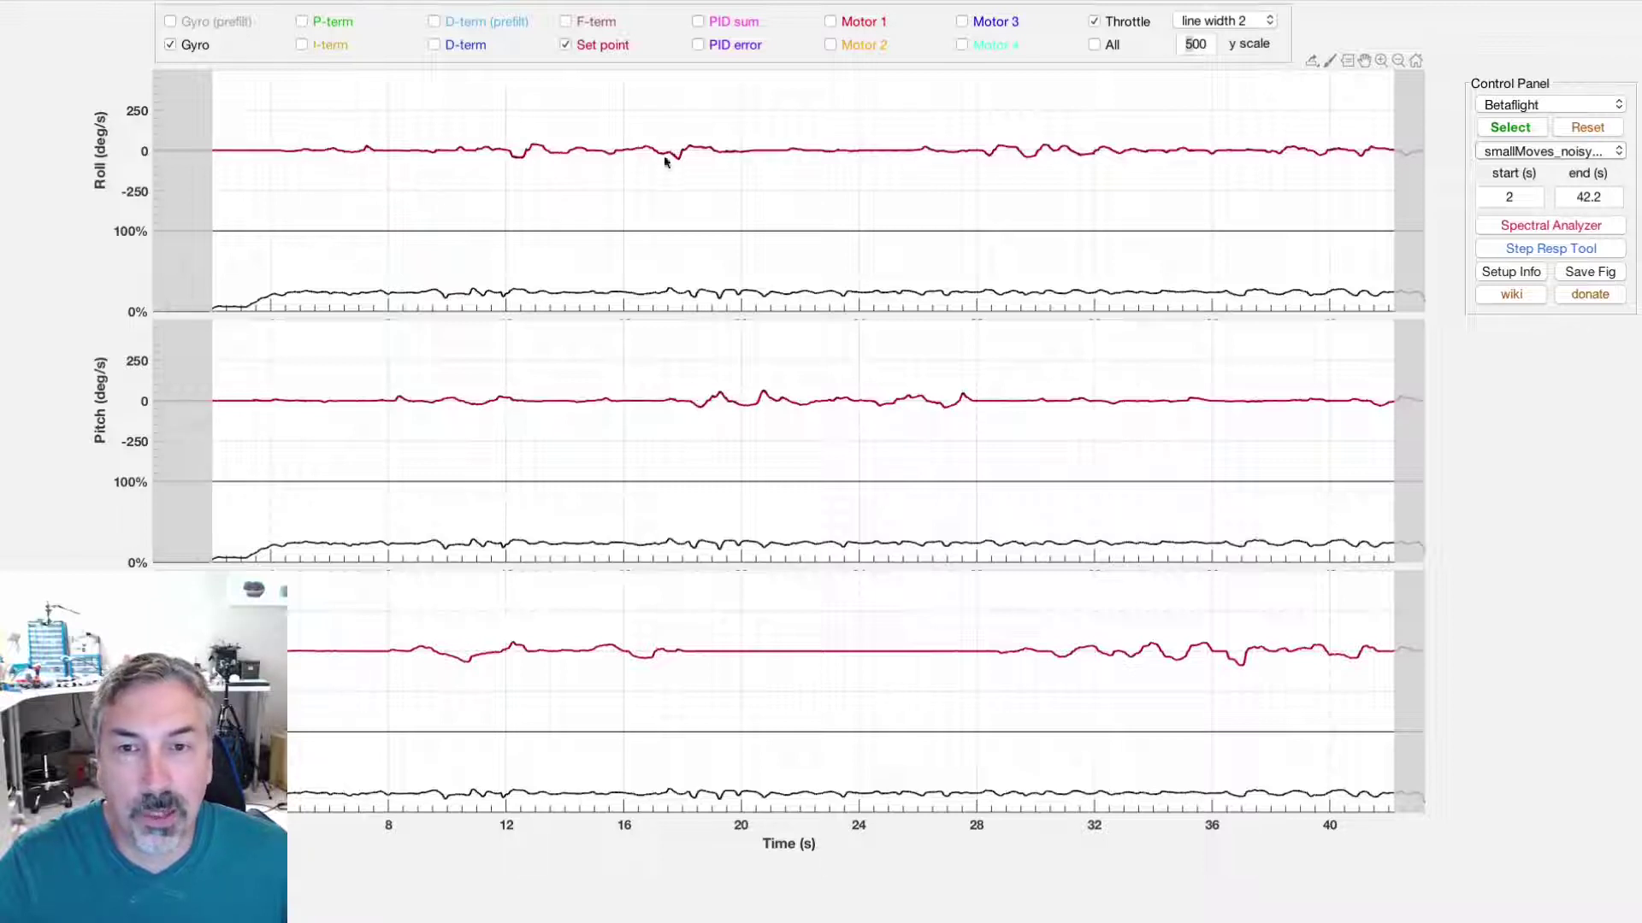
Step: Change the PIDtoolbox y scale from 500 to 100 so traces fill ±50 deg/s
key(BackSpace)
text(1)
key(Return)
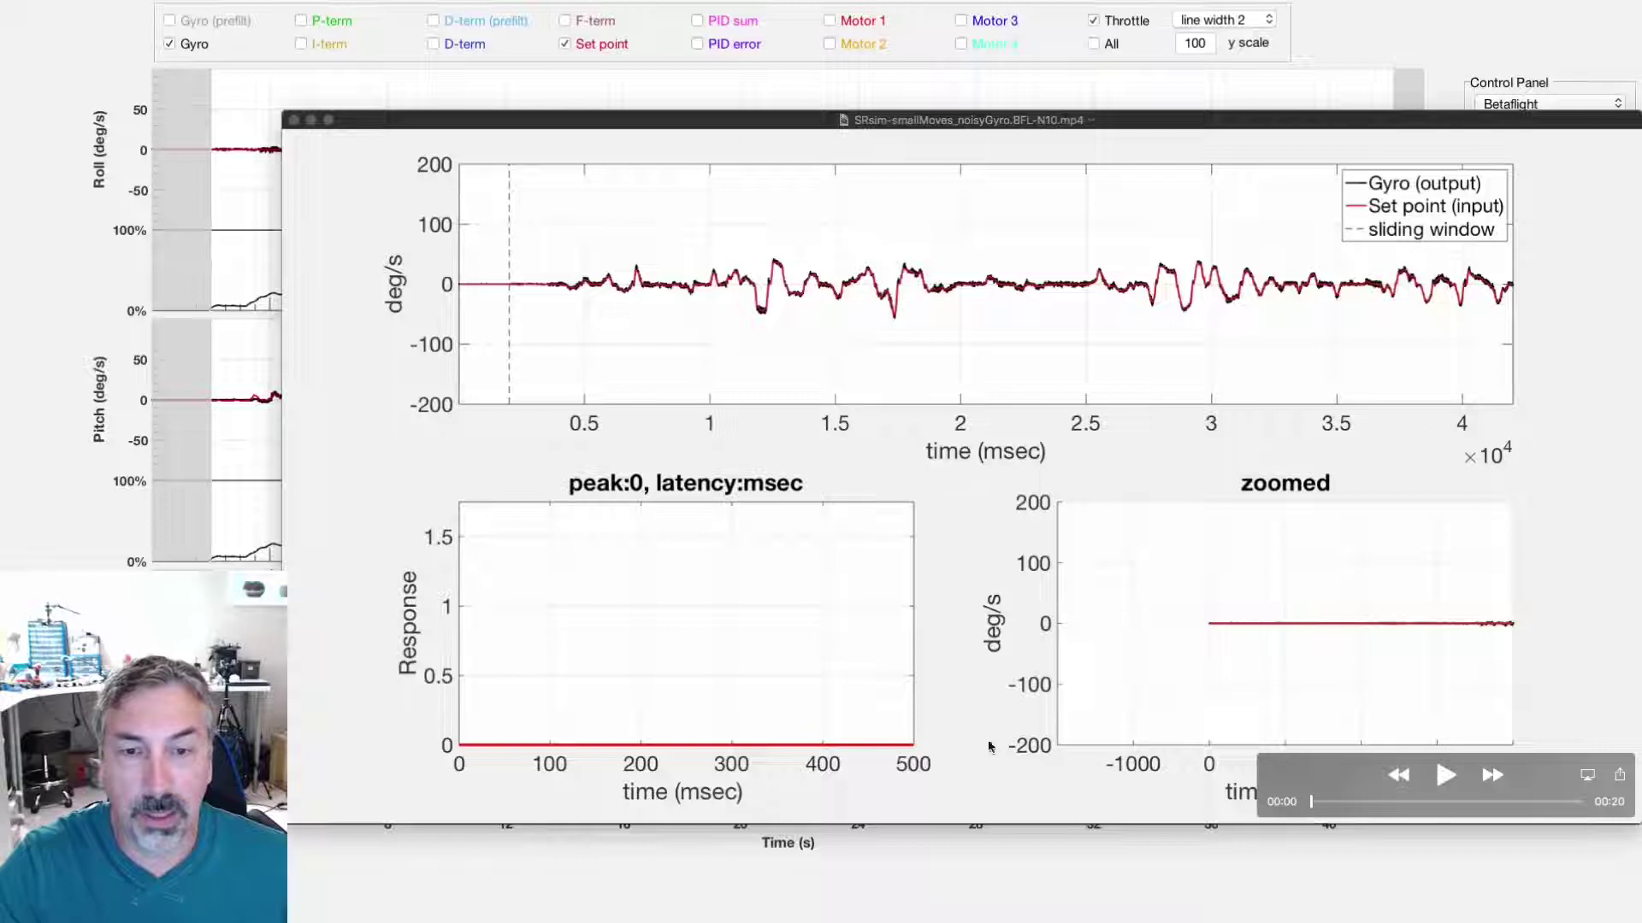
Step: Play the small-moves simulation video, then pause it to study the response
key(space)
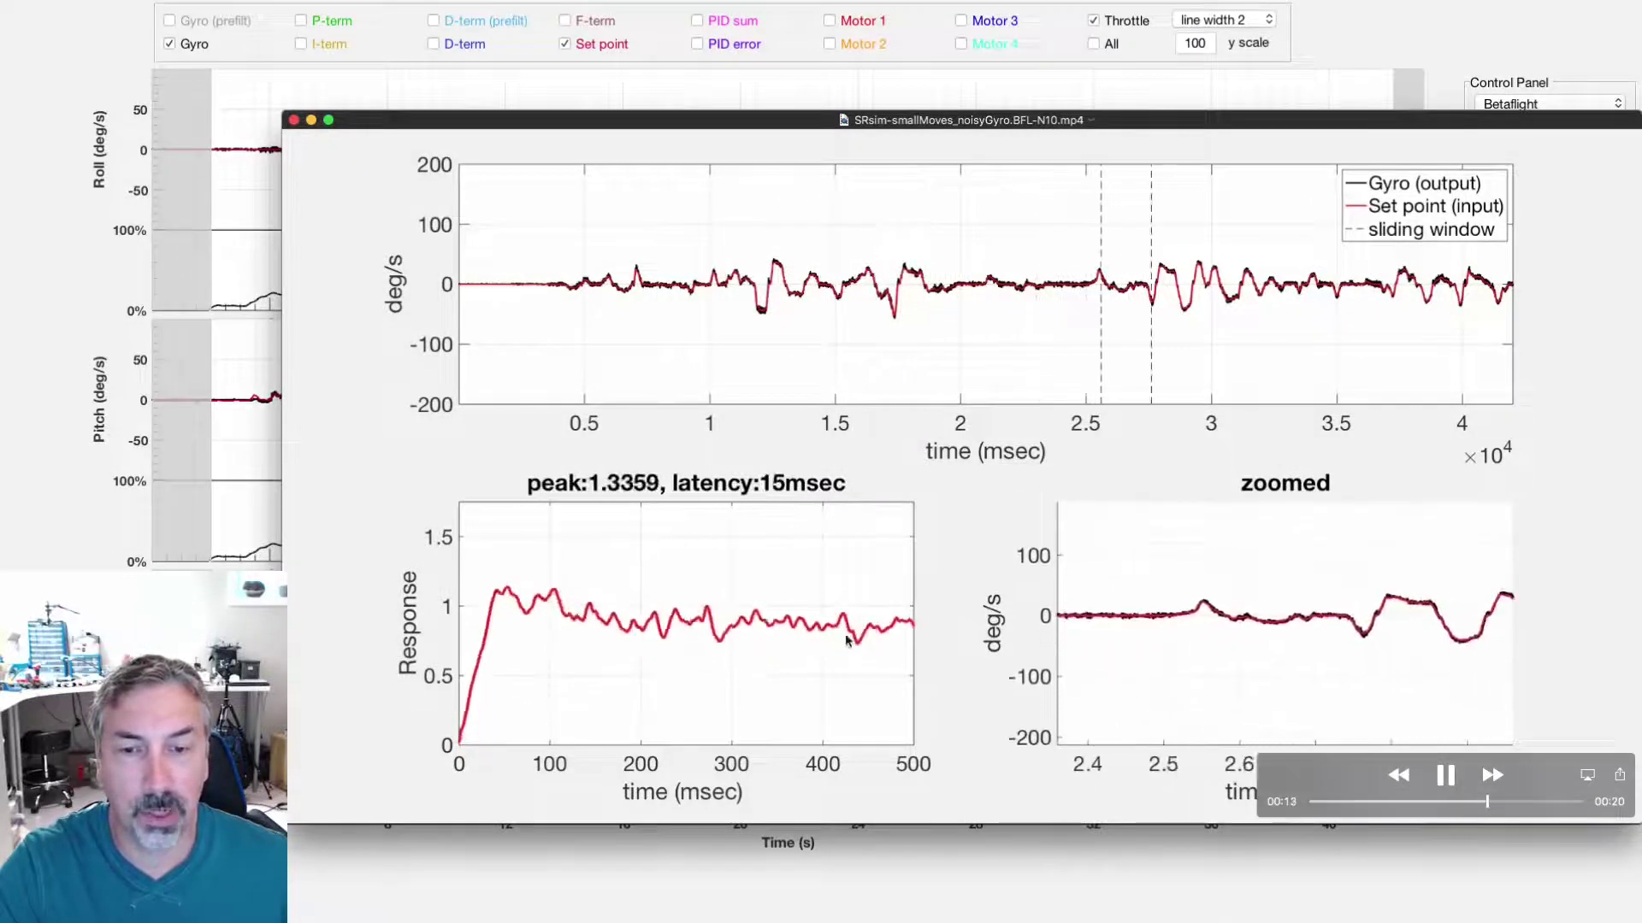
key(Left)
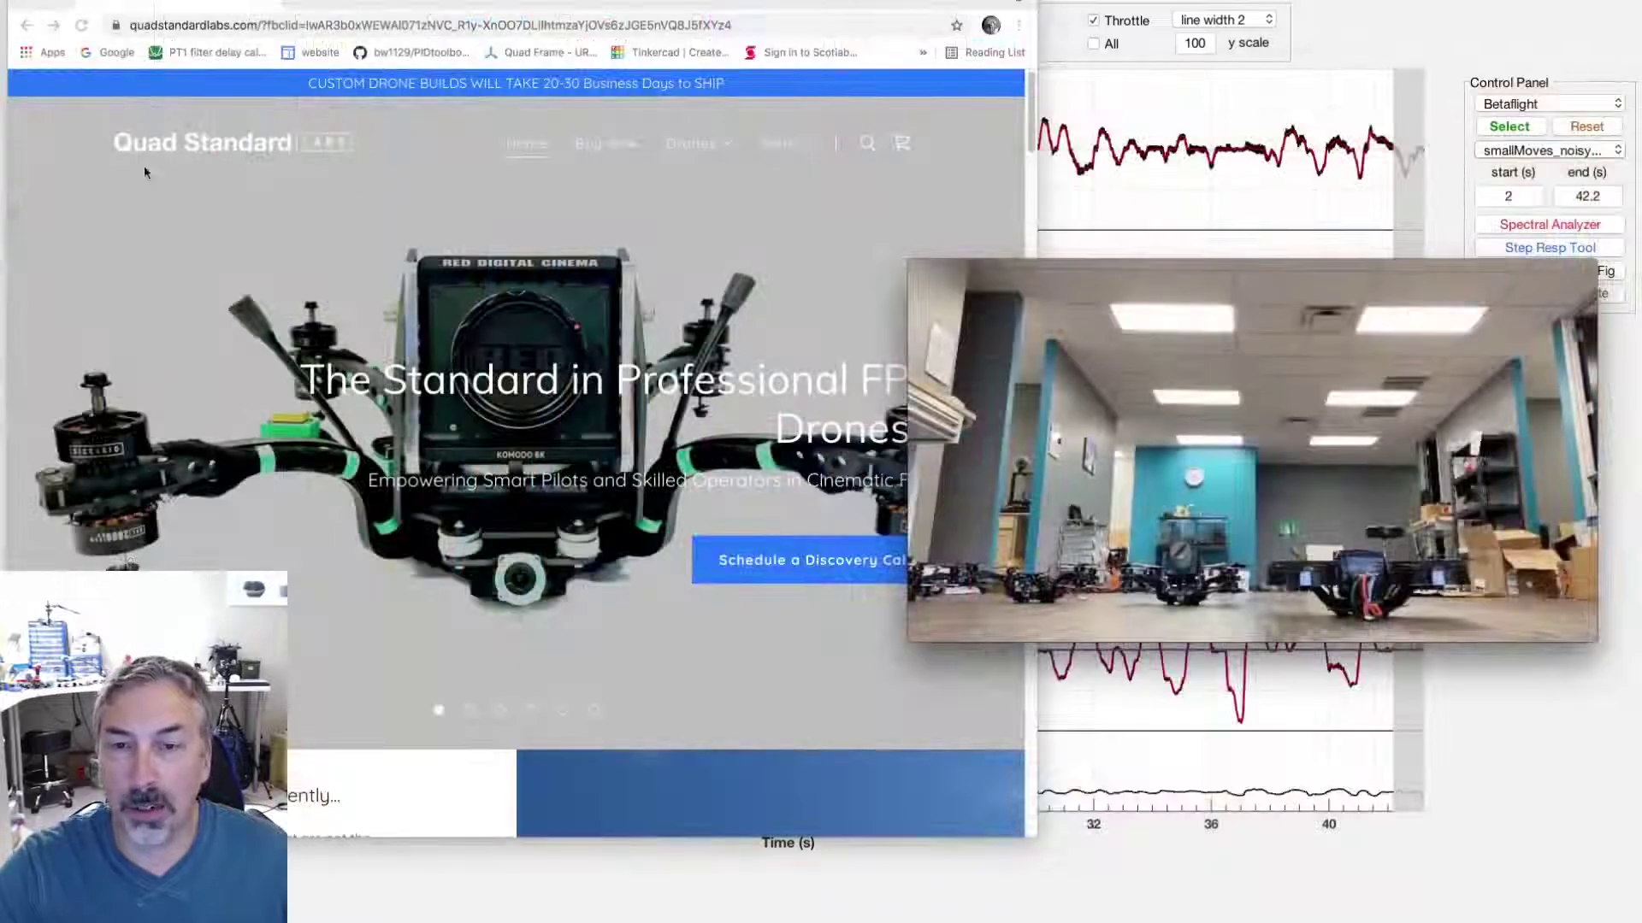
Step: Bring the Quad Standard website in Chrome to the front
click(530, 505)
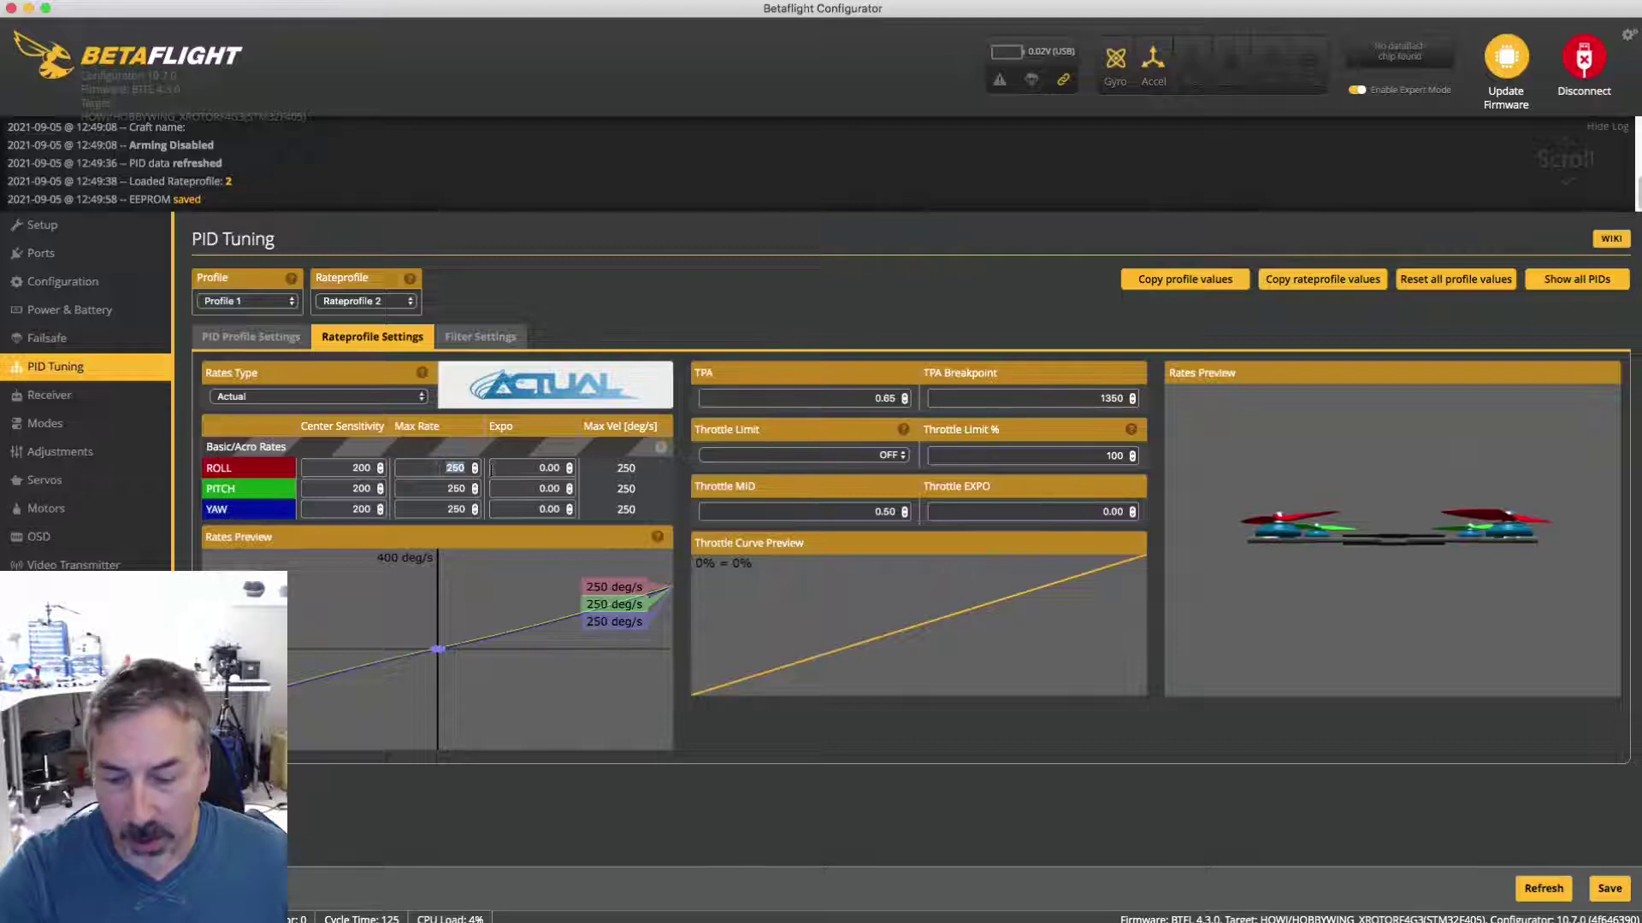
Step: Set Rateprofile 2 roll max rate to 1000 and roll center sensitivity to 100
text(1000)
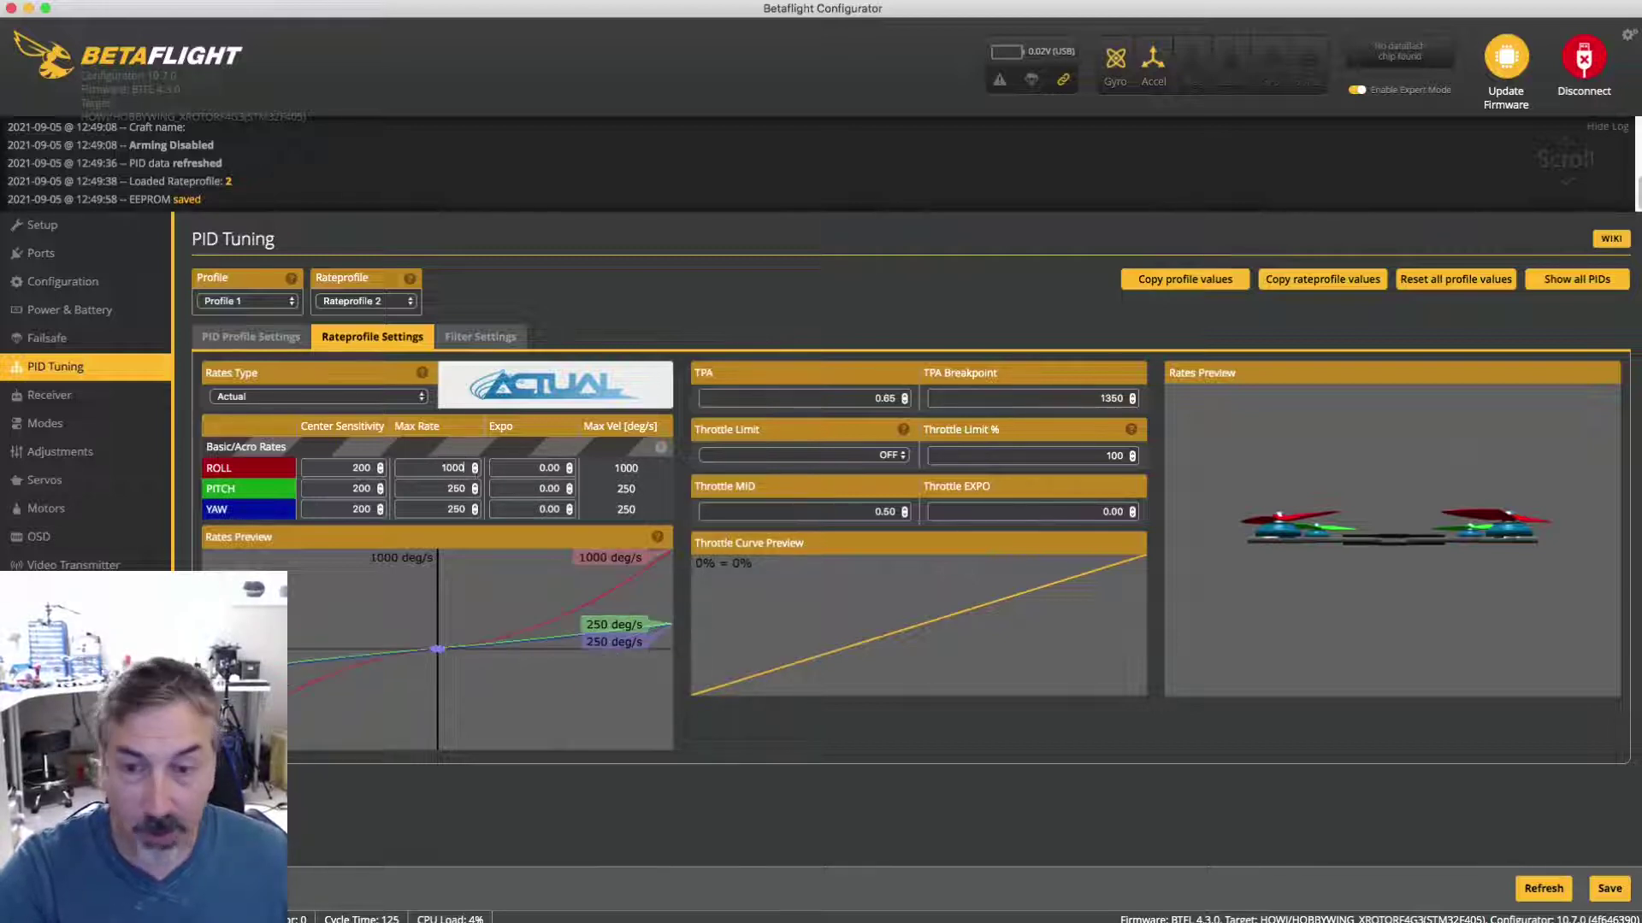
key(shift+Tab)
text(100)
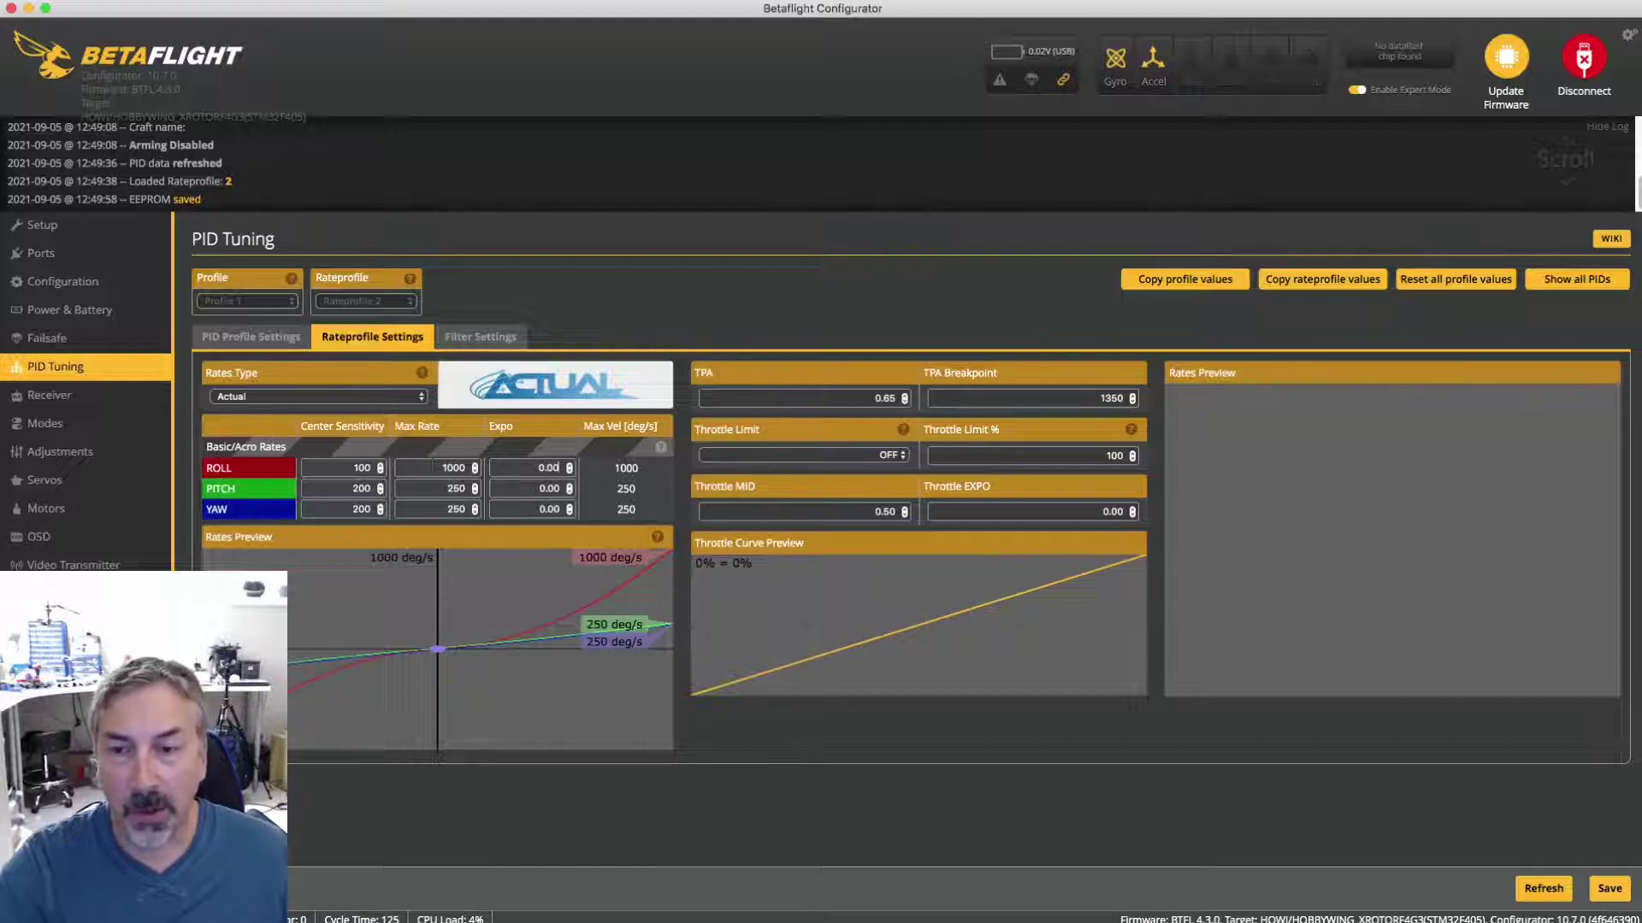
Step: Restore roll max rate to 250 and roll center sensitivity to 200
double_click(453, 468)
text(25)
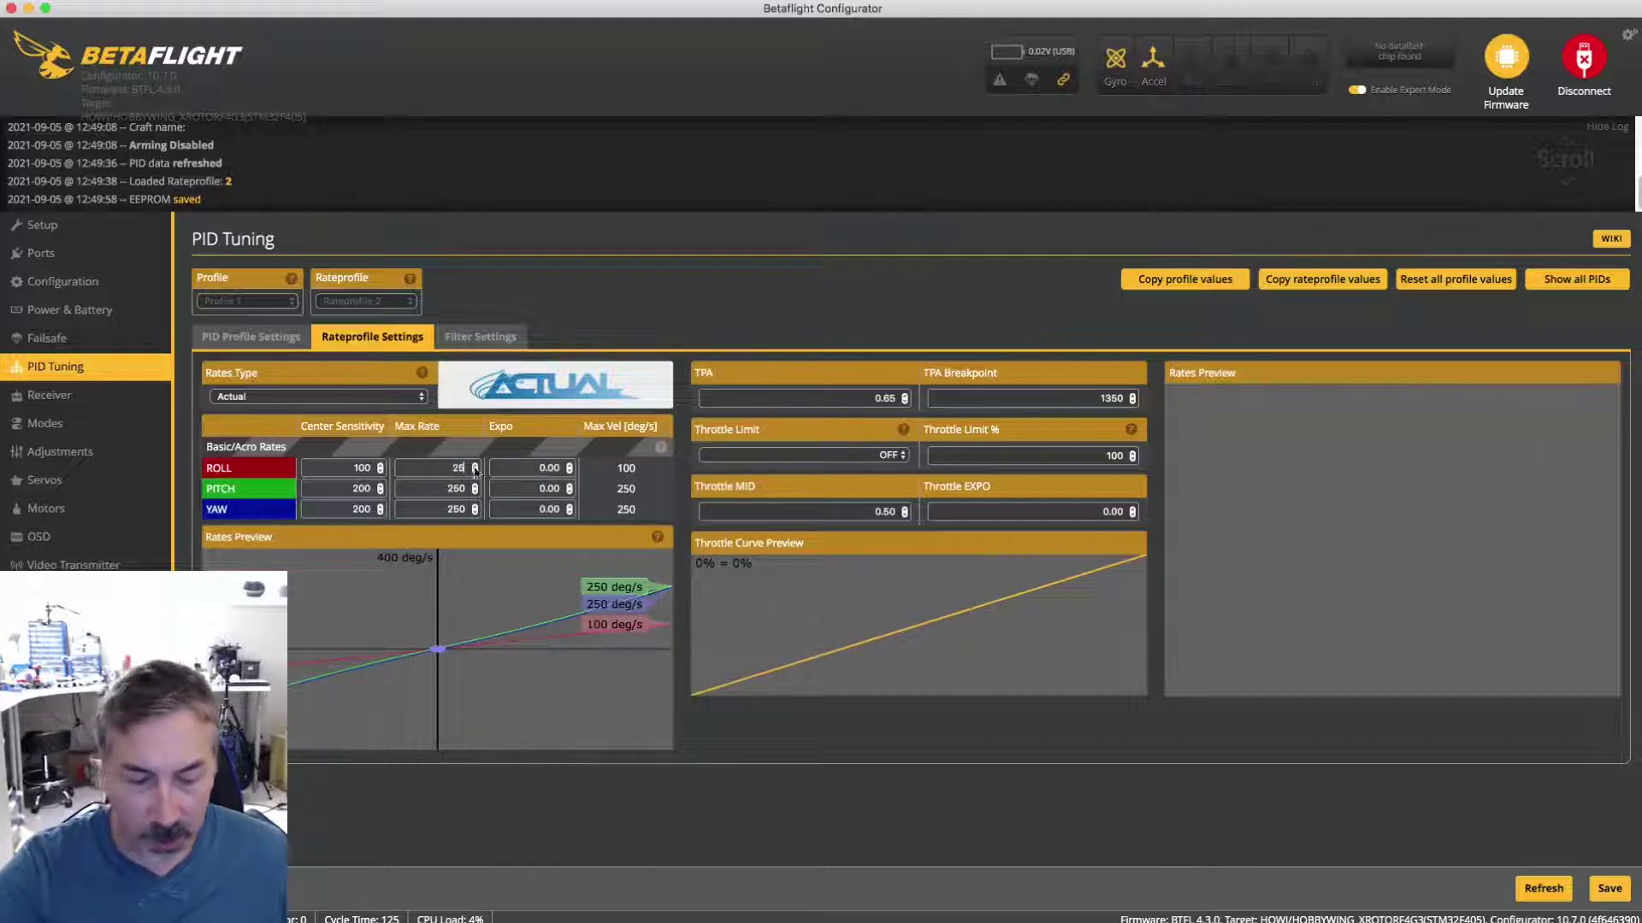
text(0)
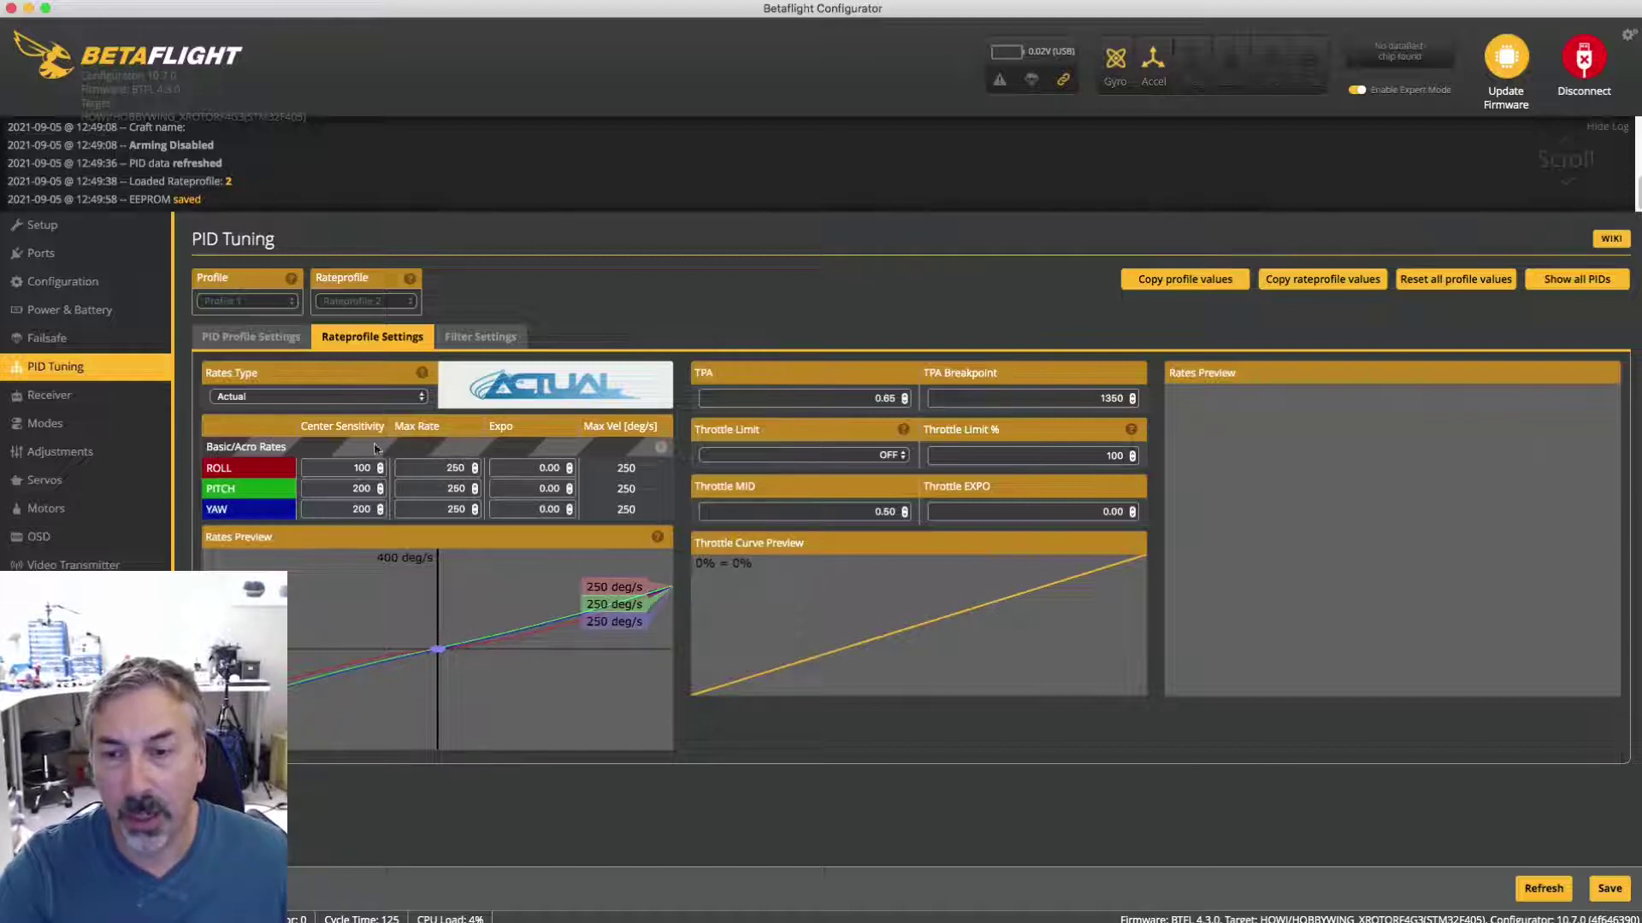
key(shift+Tab)
text(20)
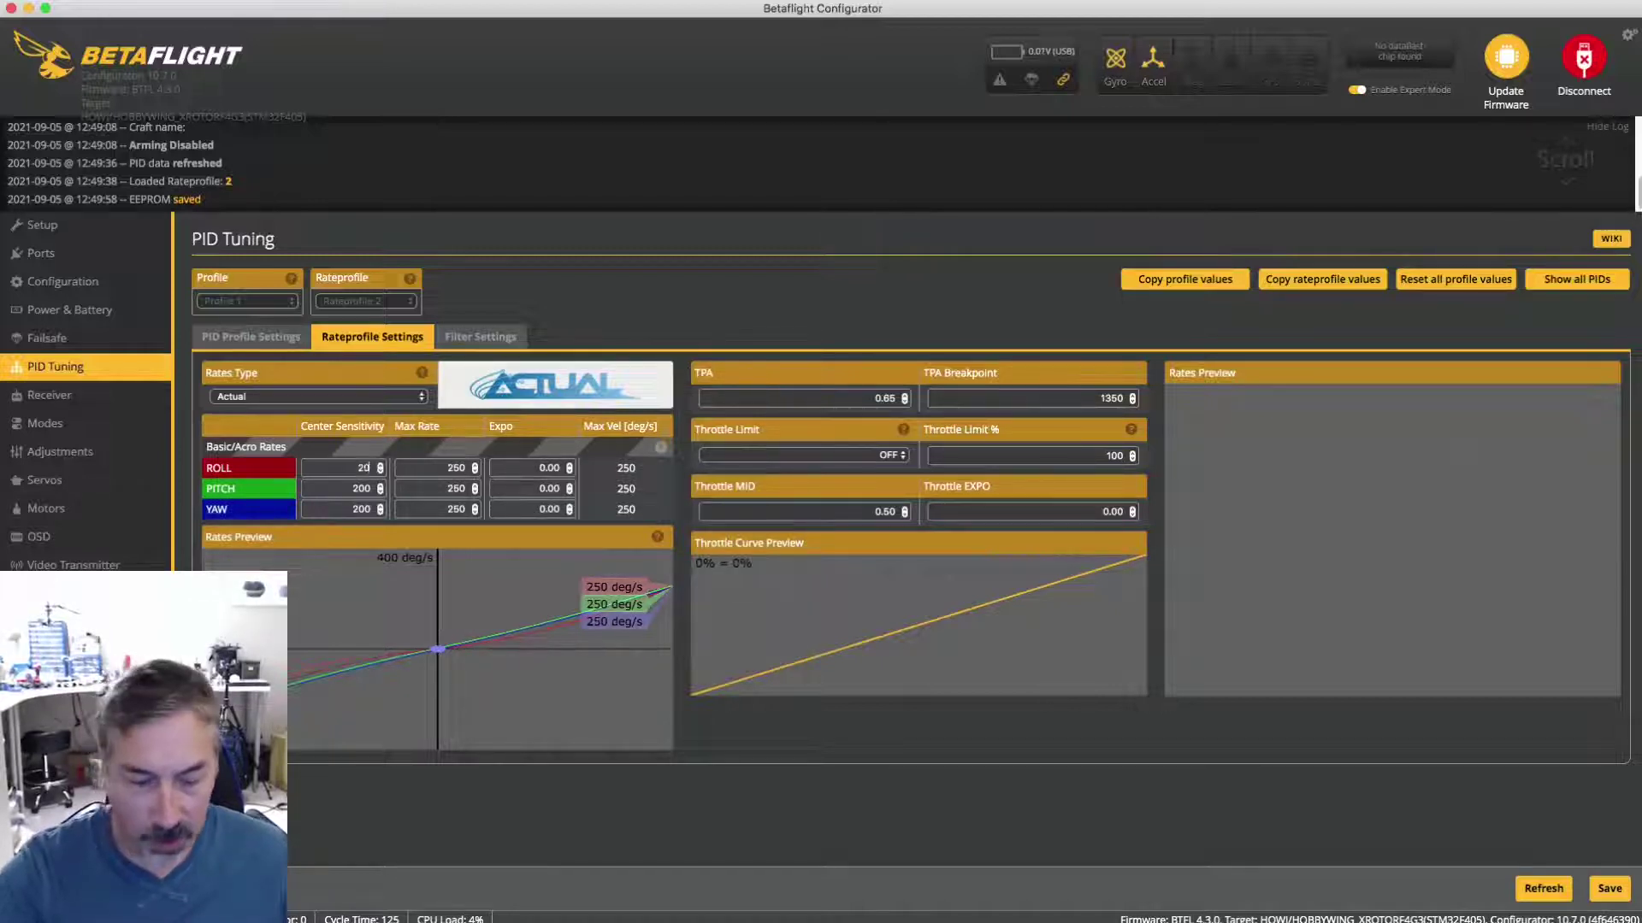
text(0)
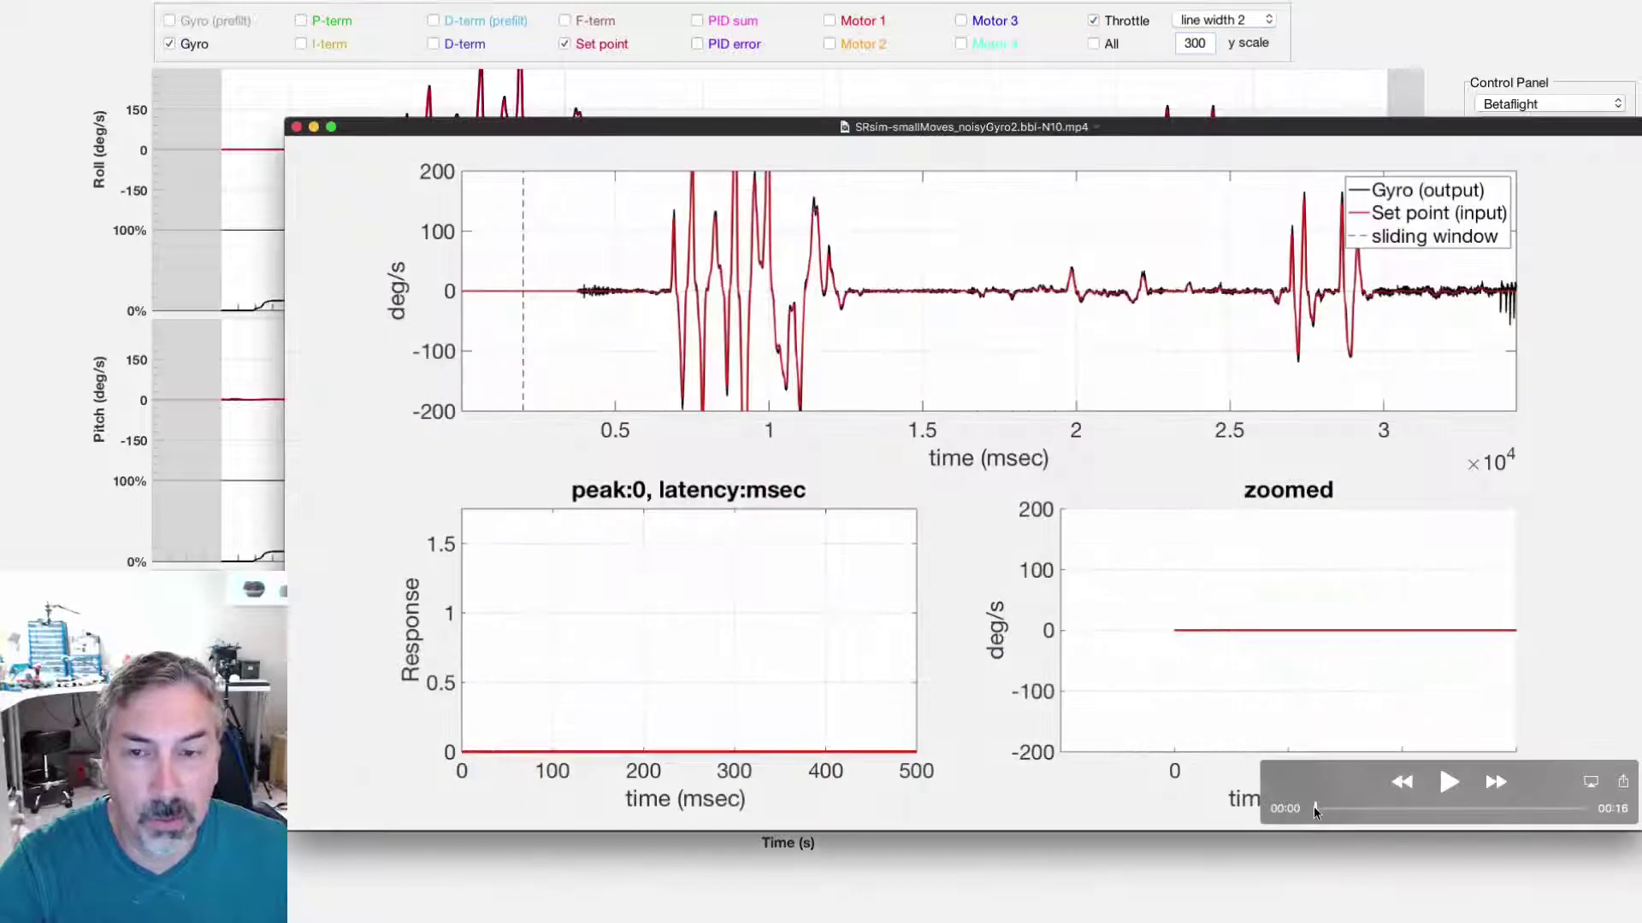
Step: Scrub the small-moves simulation video forward a couple of seconds
drag(1316, 807, 1573, 812)
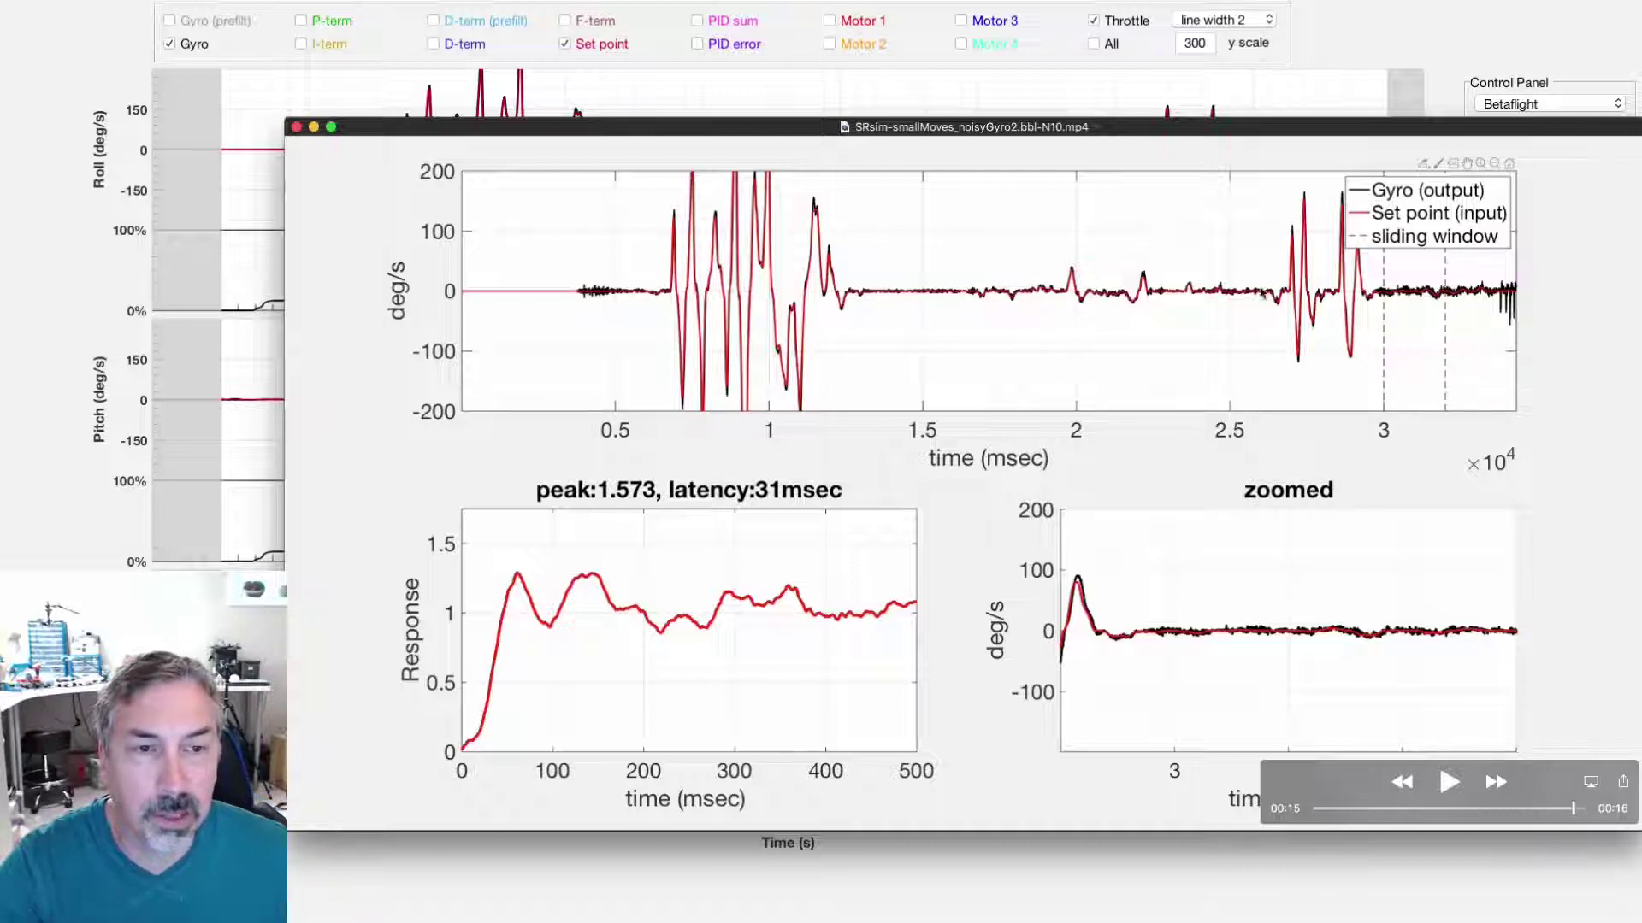
Step: Move the video back to about 00:04–00:05 and step through the large roll moves
click(1386, 808)
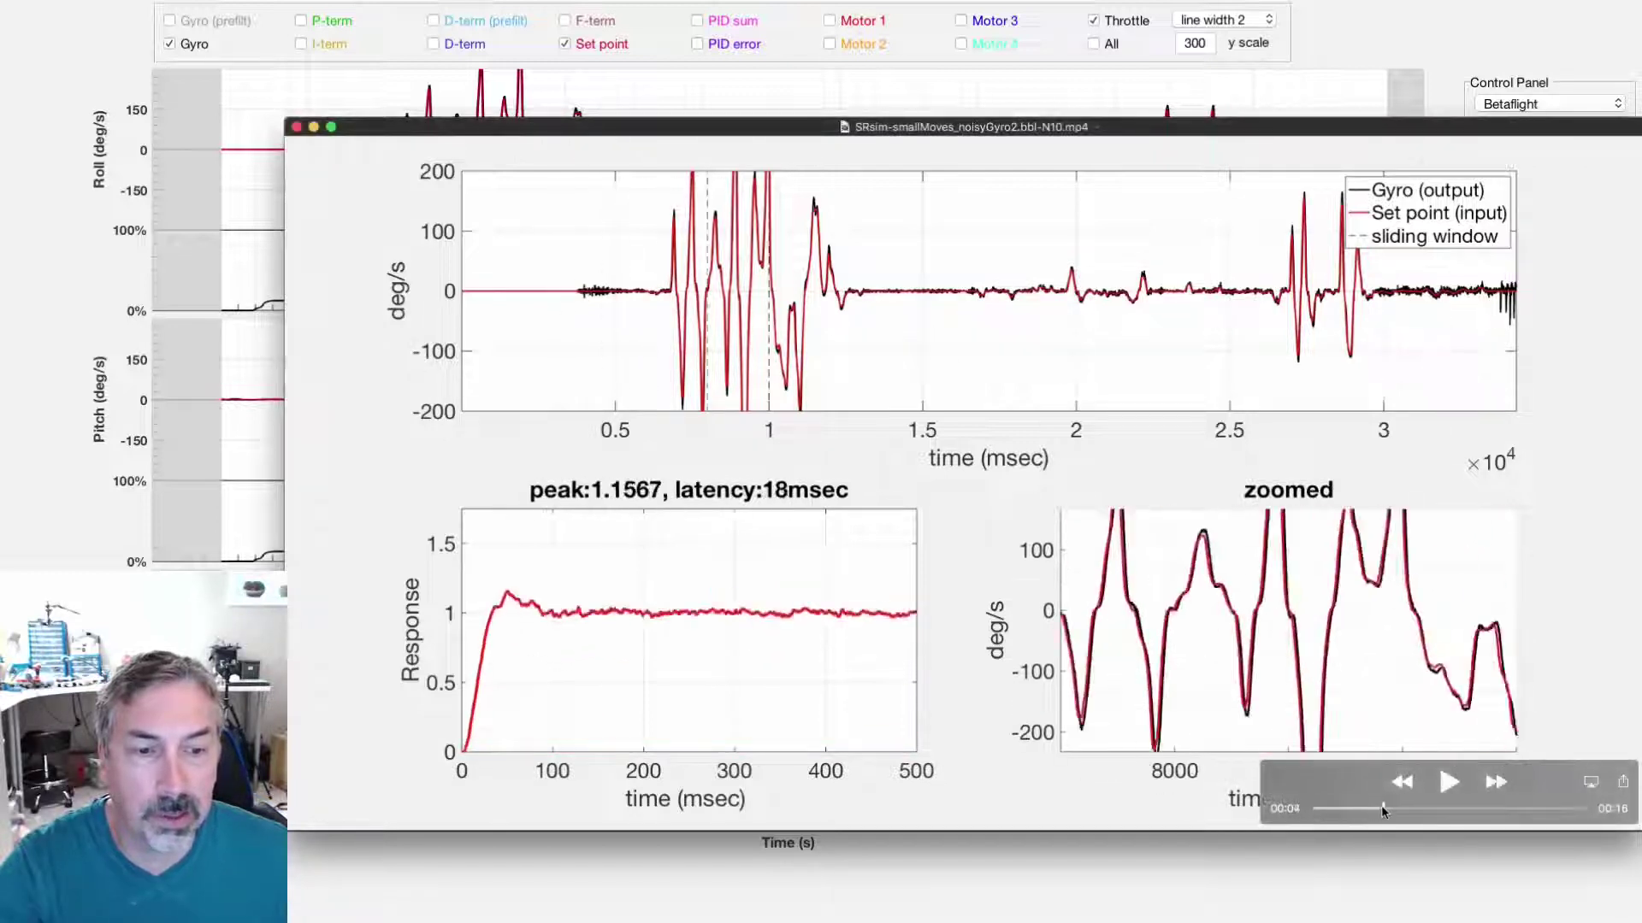
mouse_move(1387, 808)
mouse_down()
mouse_move(1500, 811)
mouse_move(1392, 819)
mouse_up()
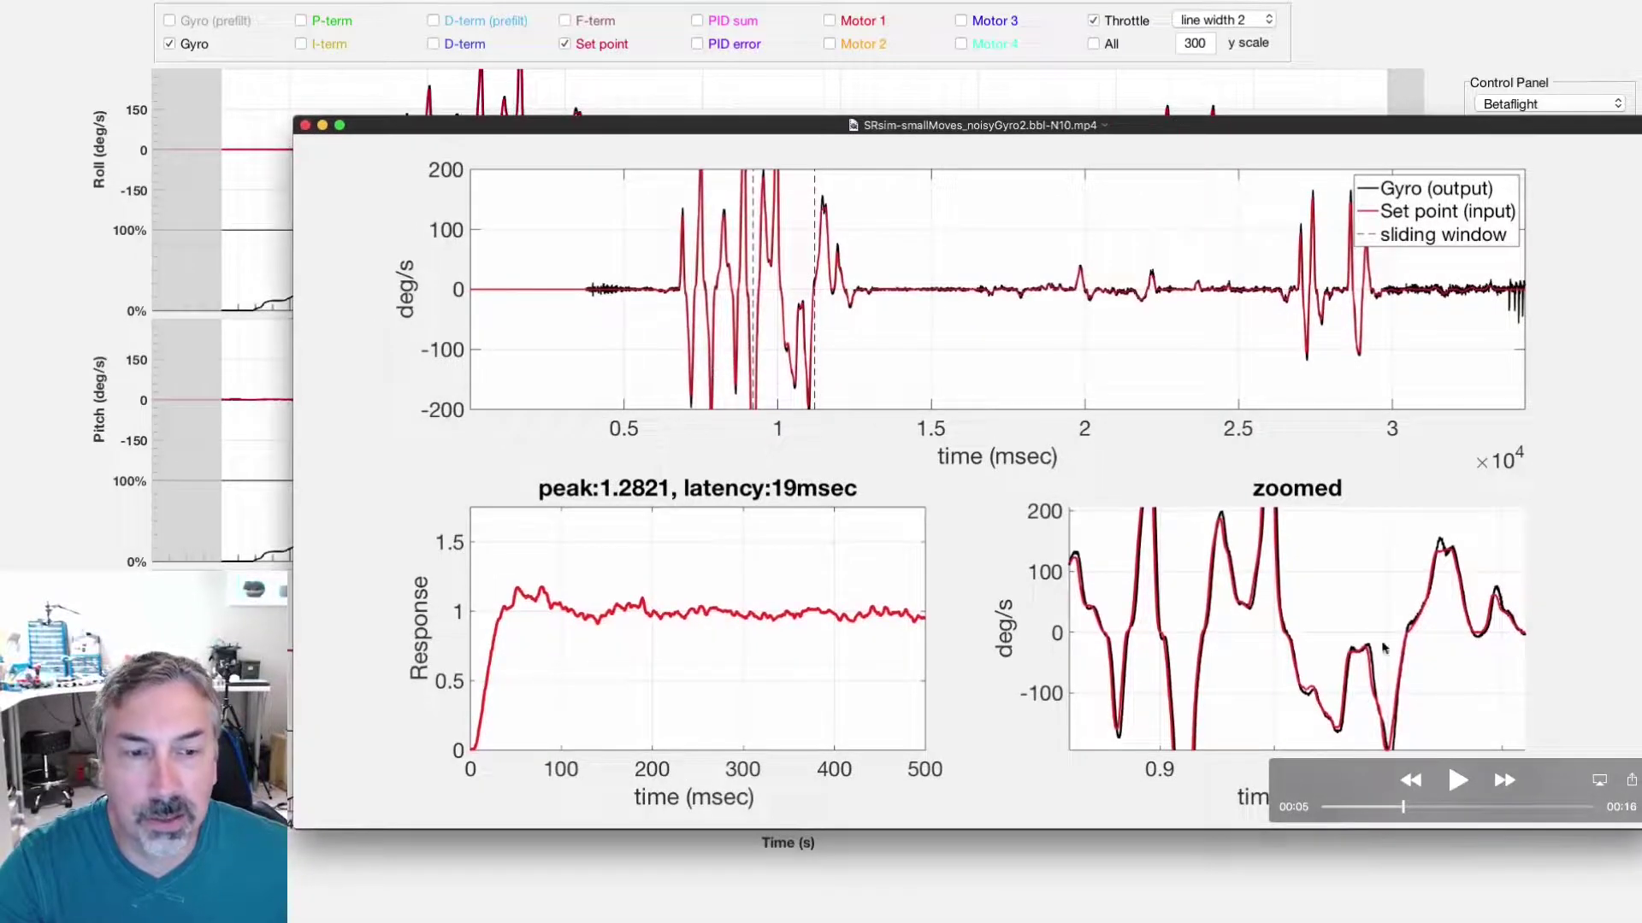
drag(1382, 814, 1407, 780)
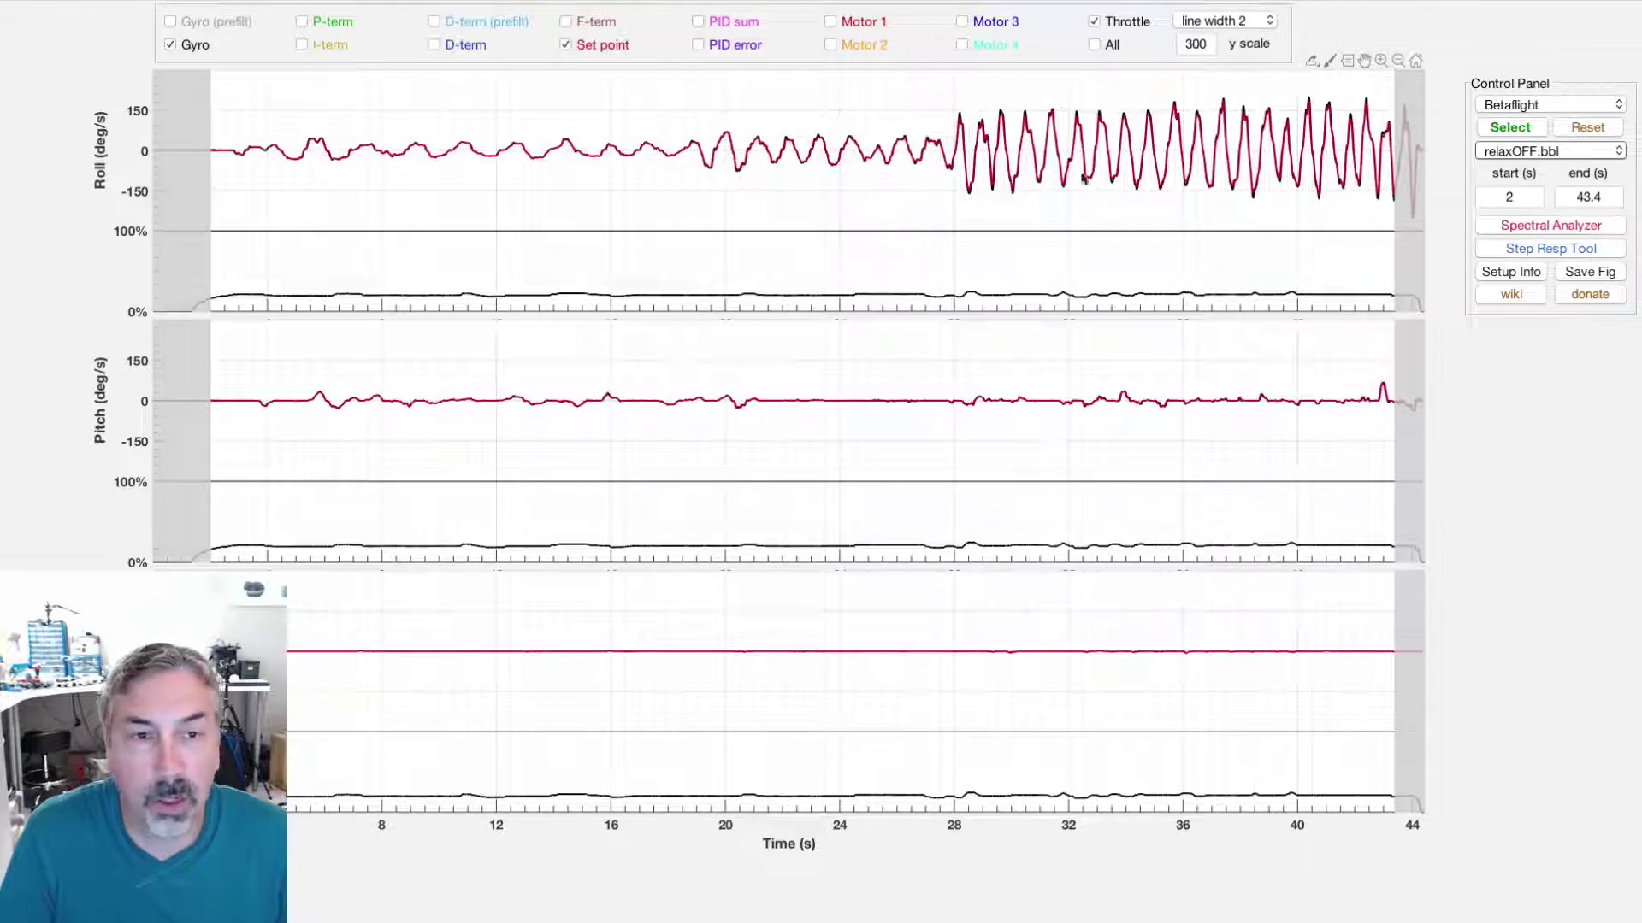
Step: Switch from the 3–18 s relaxOFF.bbl section to the 19–28 s section of the log
click(1549, 151)
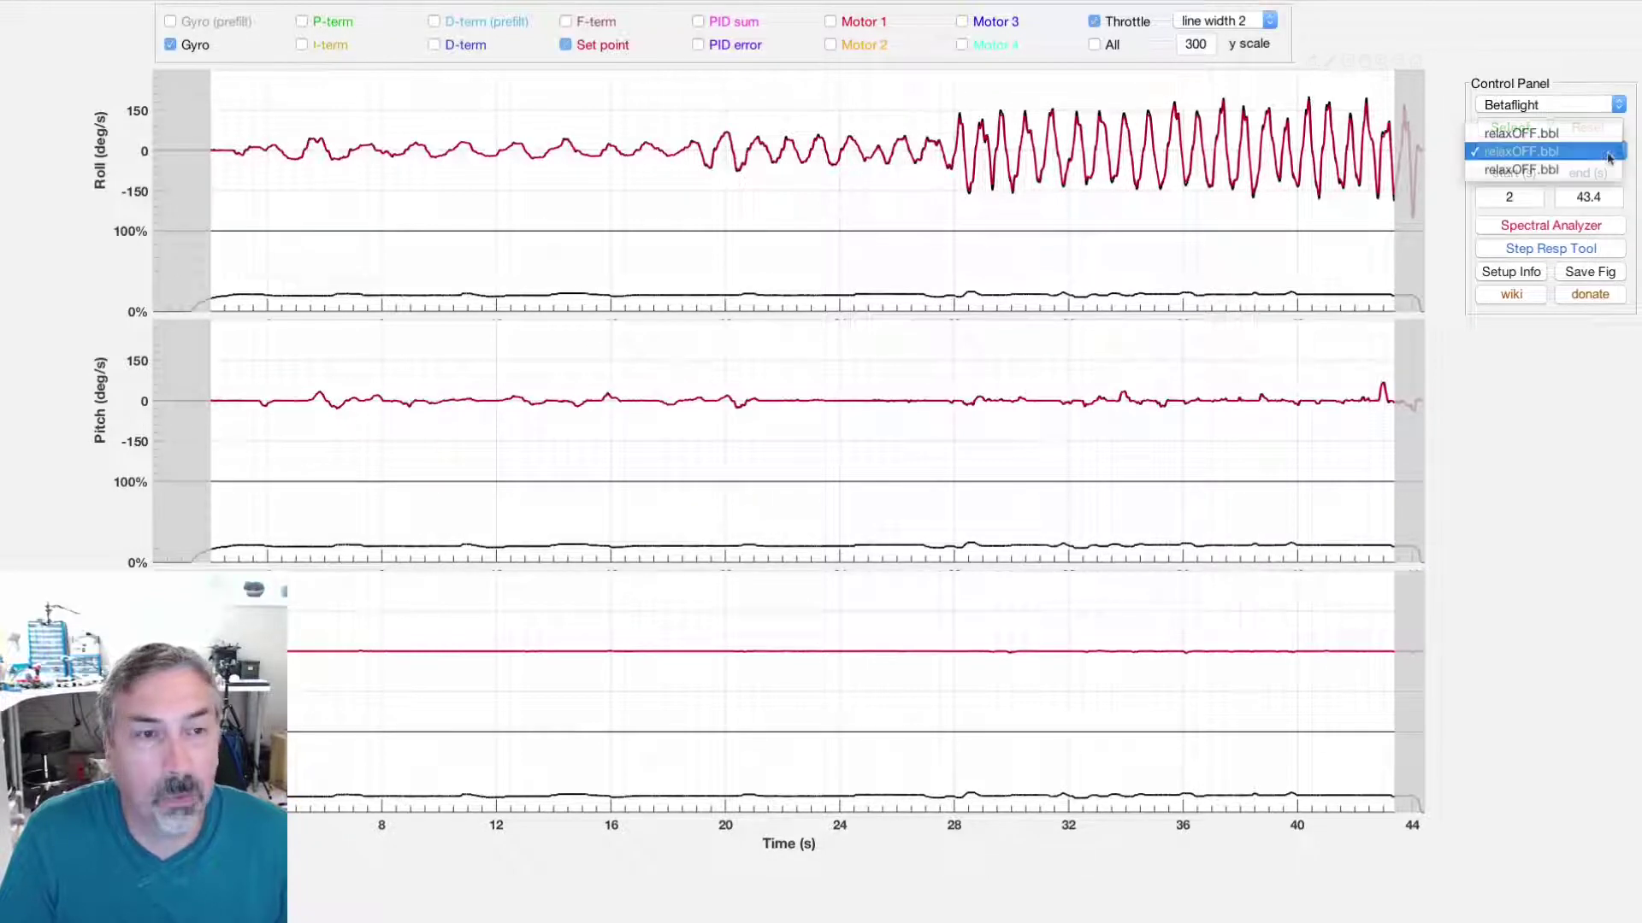
click(1531, 129)
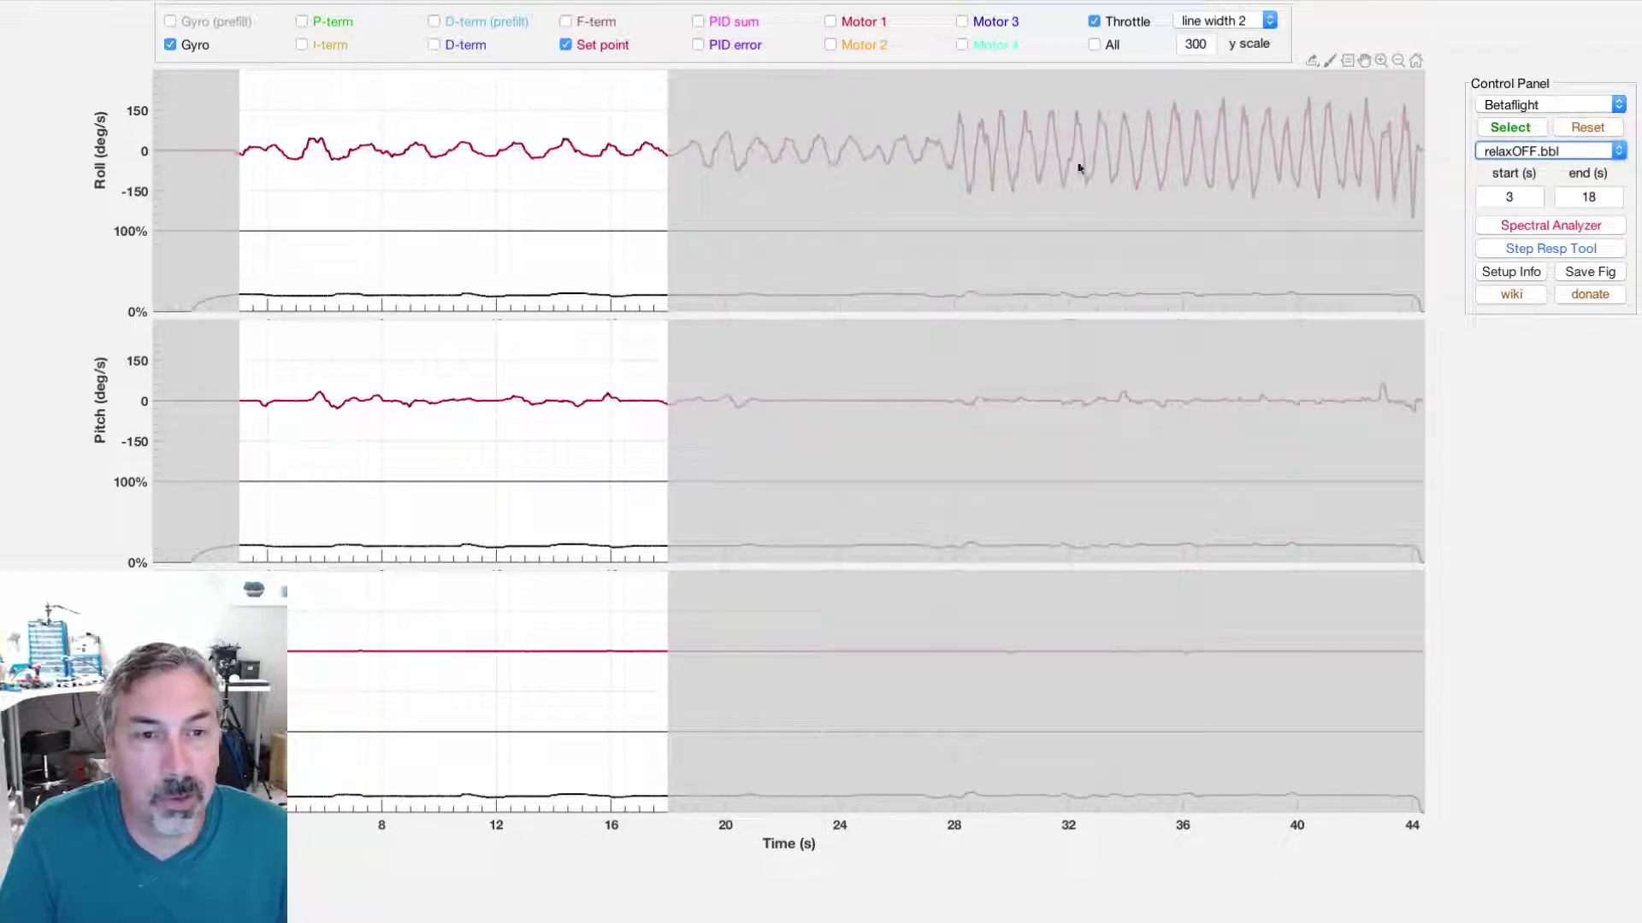
click(1573, 150)
click(1530, 171)
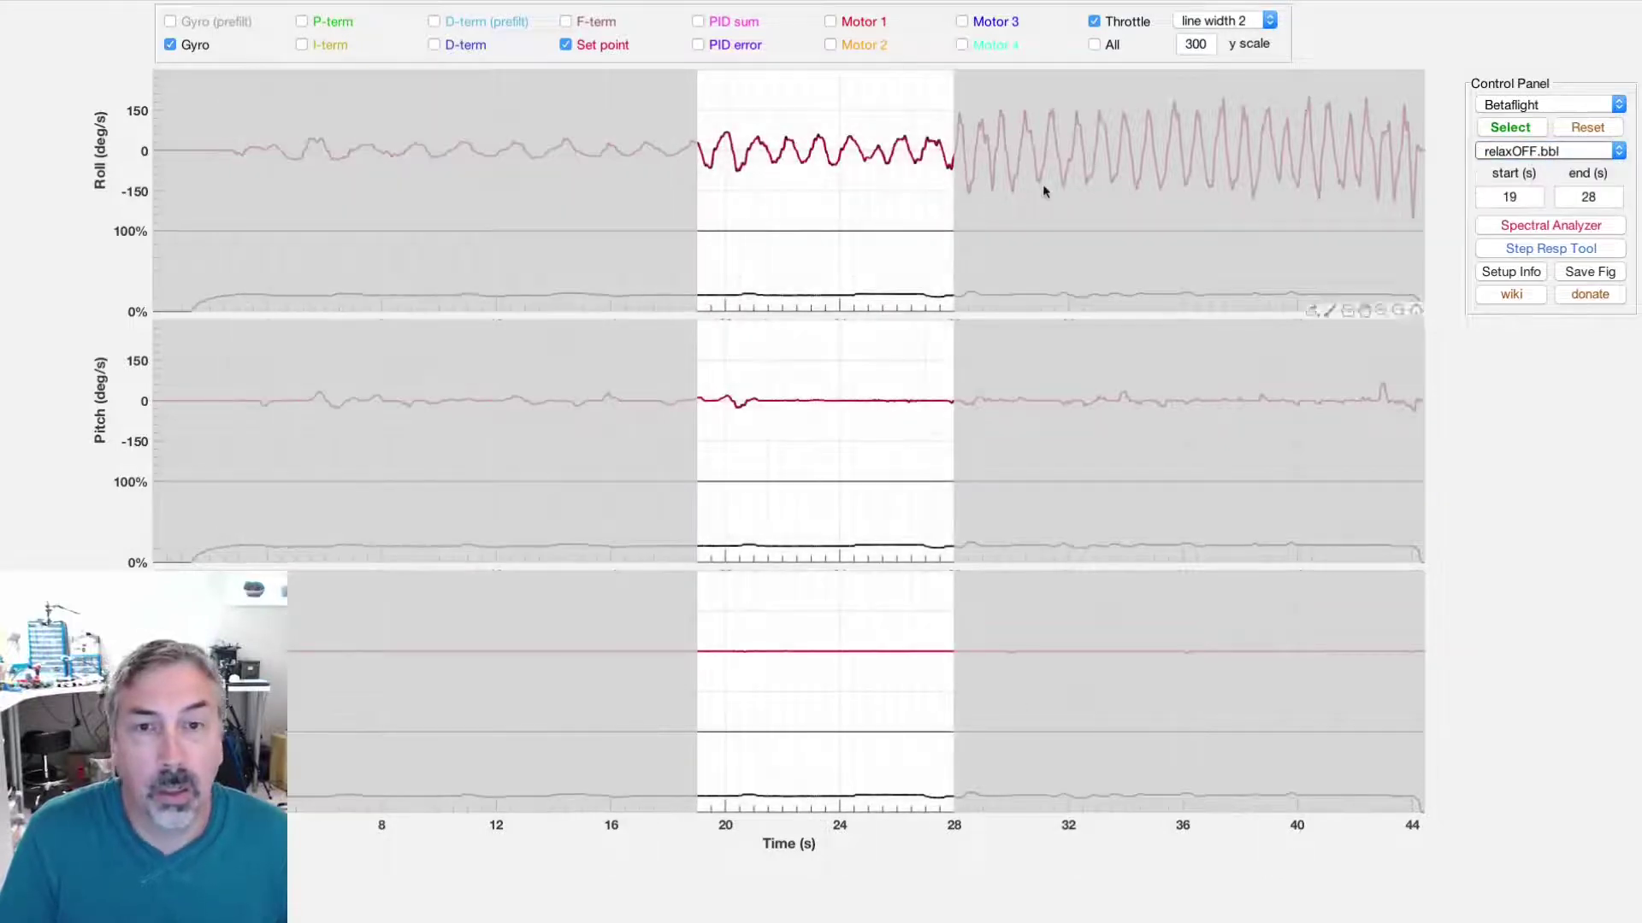